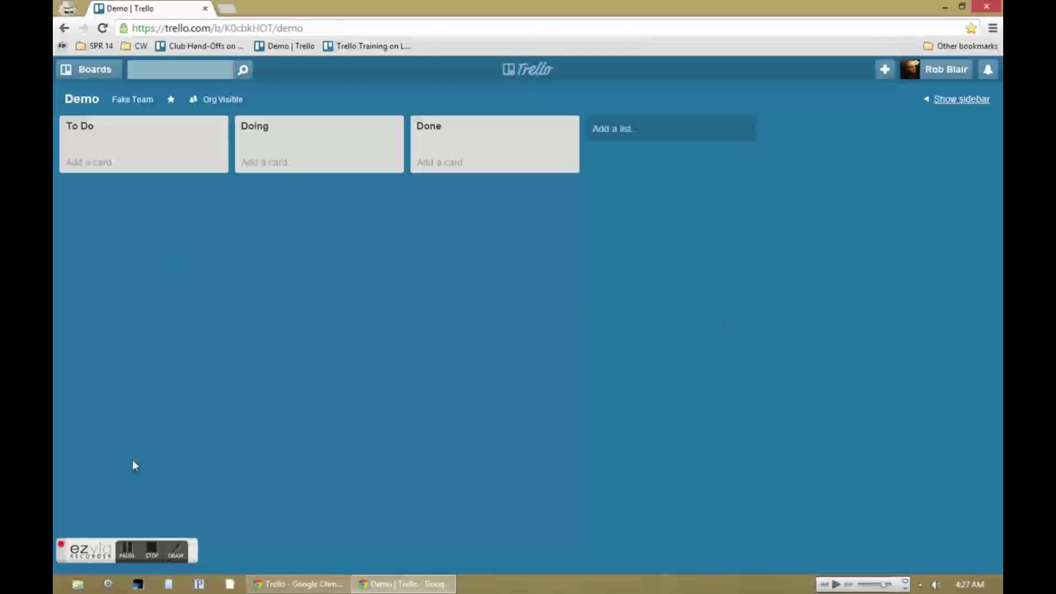
Add the card 'This thing I want to do' to To Do and drag it through Doing into Done.
{"action": "left_click", "coordinate": [91, 162]}
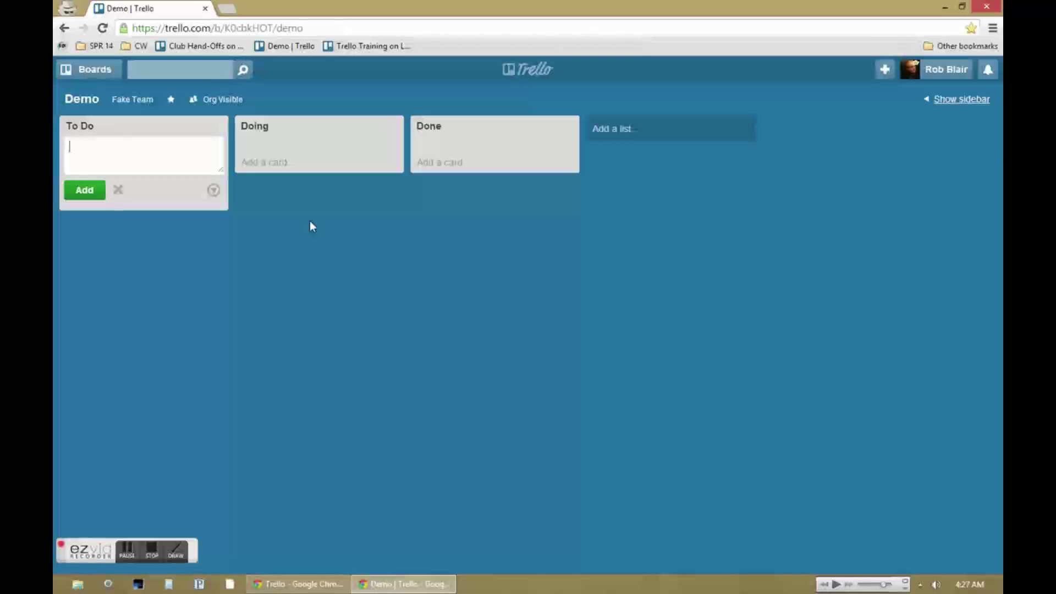
{"action": "type", "text": "This thing I want to do"}
{"action": "key", "text": "Return"}
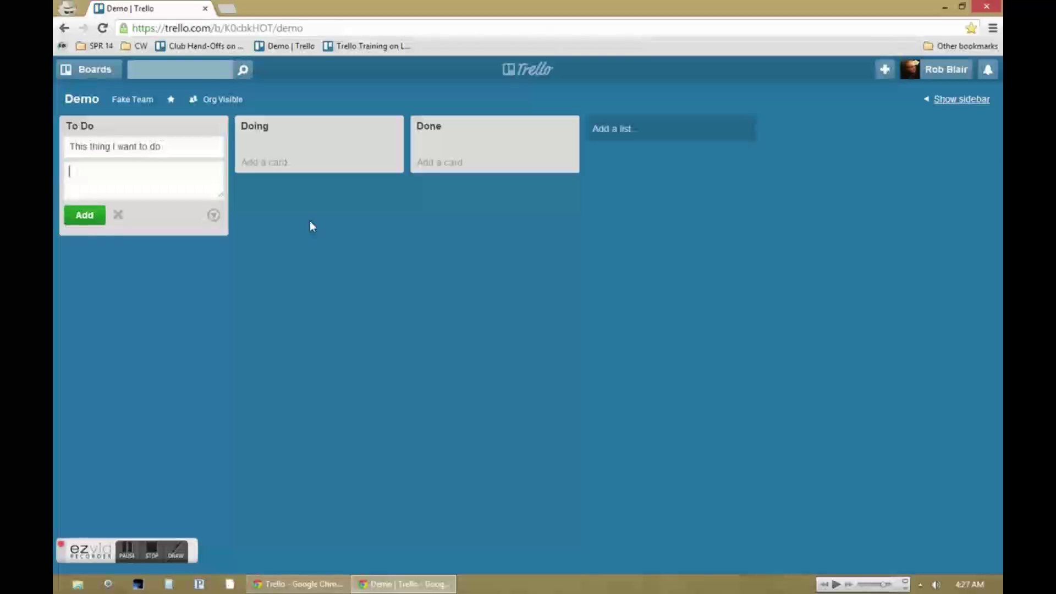
{"action": "left_click", "coordinate": [57, 172]}
{"action": "left_click_drag", "start_coordinate": [101, 150], "coordinate": [315, 166]}
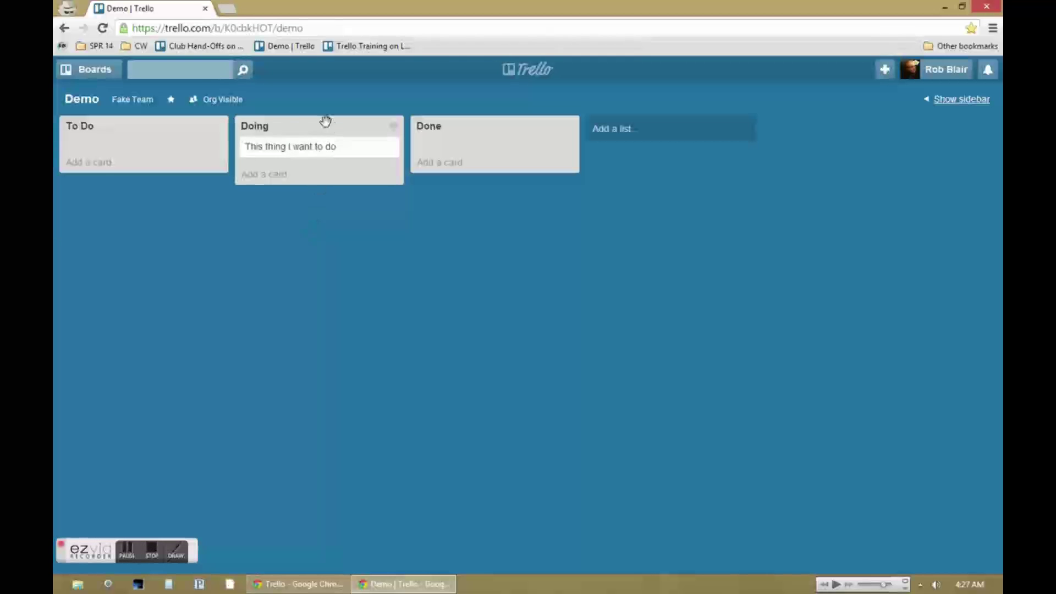
{"action": "left_click_drag", "start_coordinate": [328, 150], "coordinate": [525, 145]}
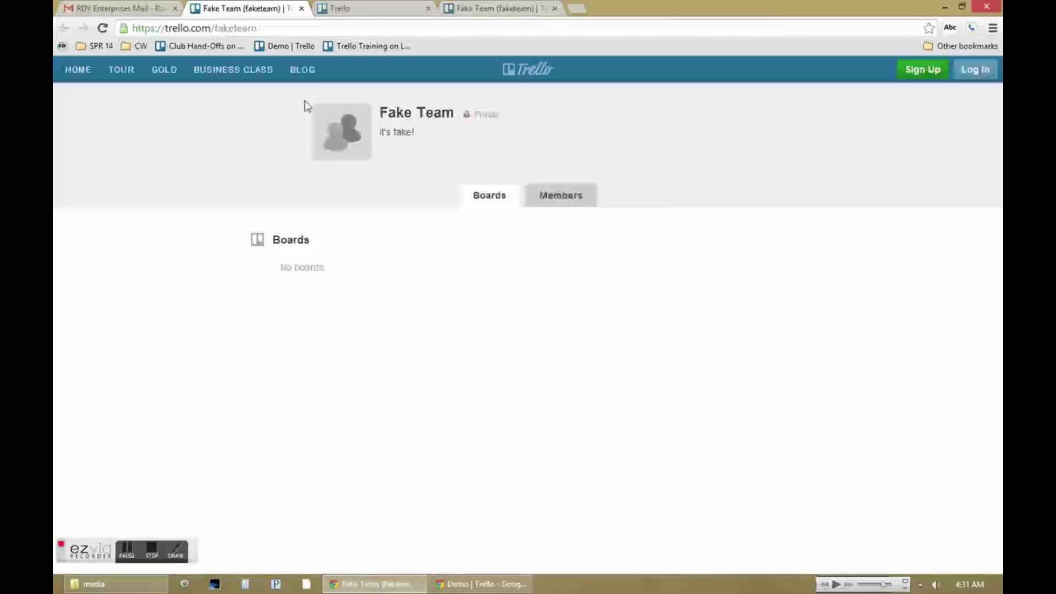
Show the members list of the Fake Team organization.
{"action": "left_click", "coordinate": [546, 196]}
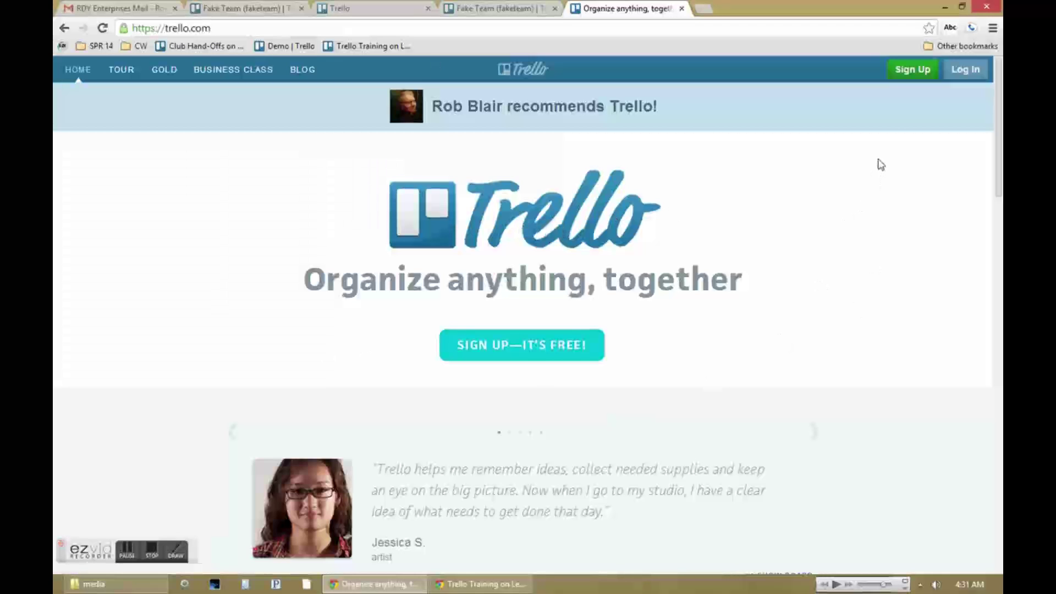
Visit the account sign-up page, then return to the Fake Team members page.
{"action": "left_click", "coordinate": [903, 74]}
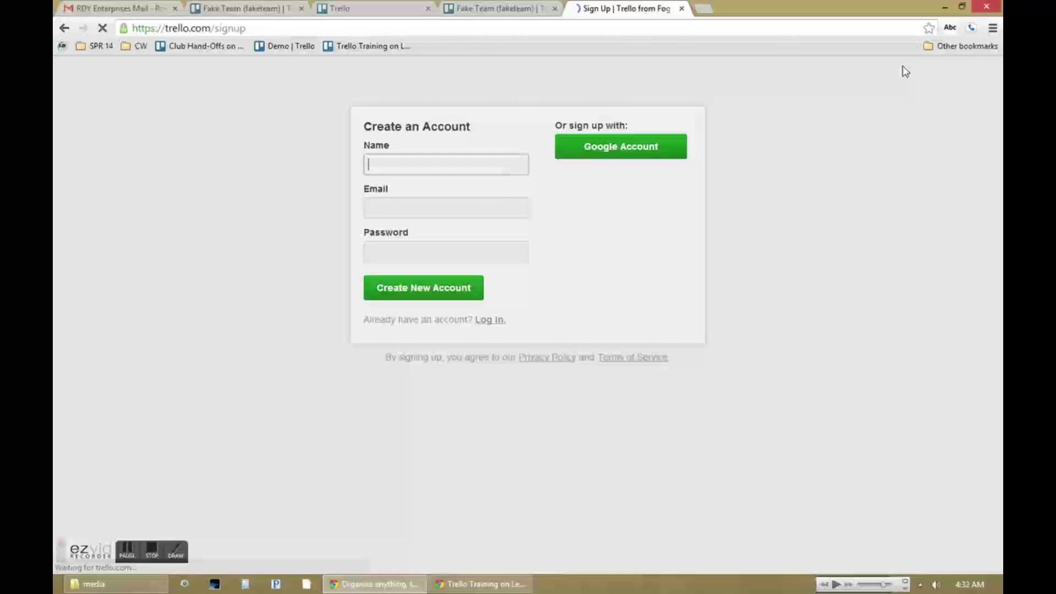
{"action": "left_click", "coordinate": [64, 28]}
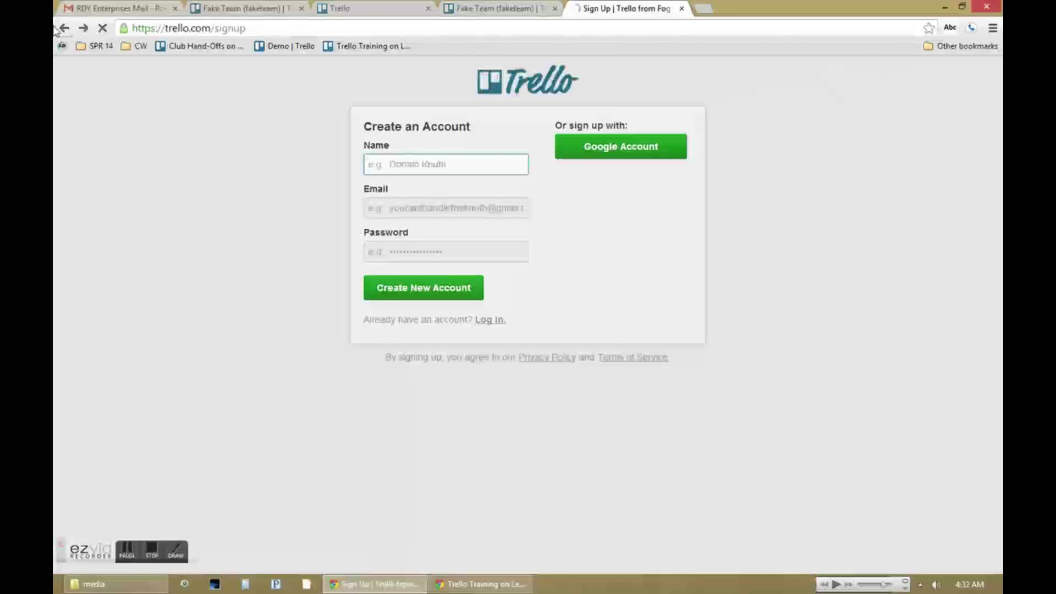
{"action": "left_click", "coordinate": [497, 8]}
Join Fake Team by creating the new account with a password.
{"action": "left_click", "coordinate": [484, 132]}
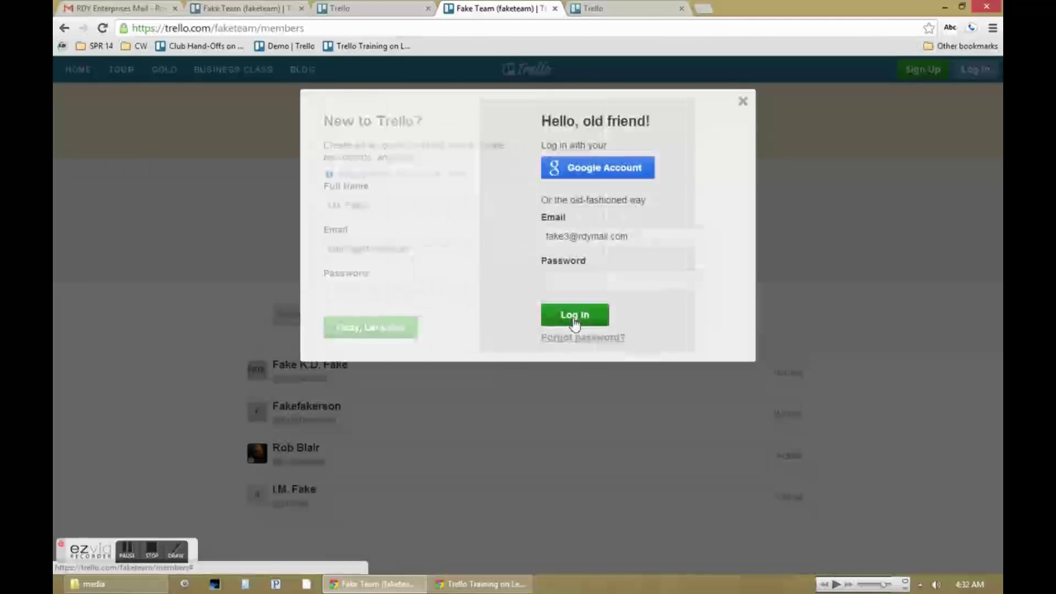
{"action": "left_click", "coordinate": [348, 298]}
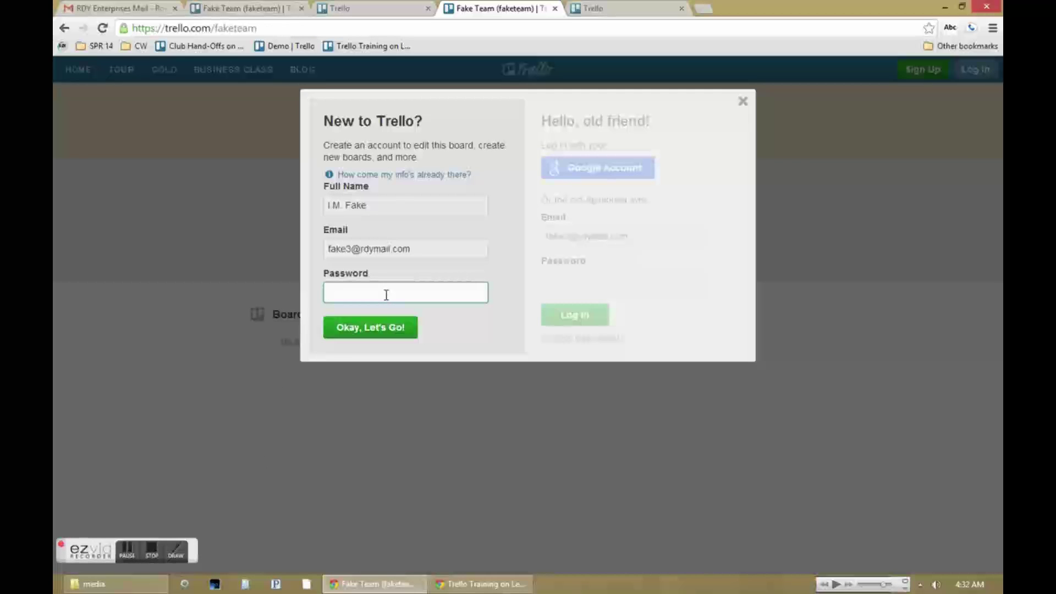
{"action": "type", "text": "password"}
{"action": "left_click", "coordinate": [385, 329]}
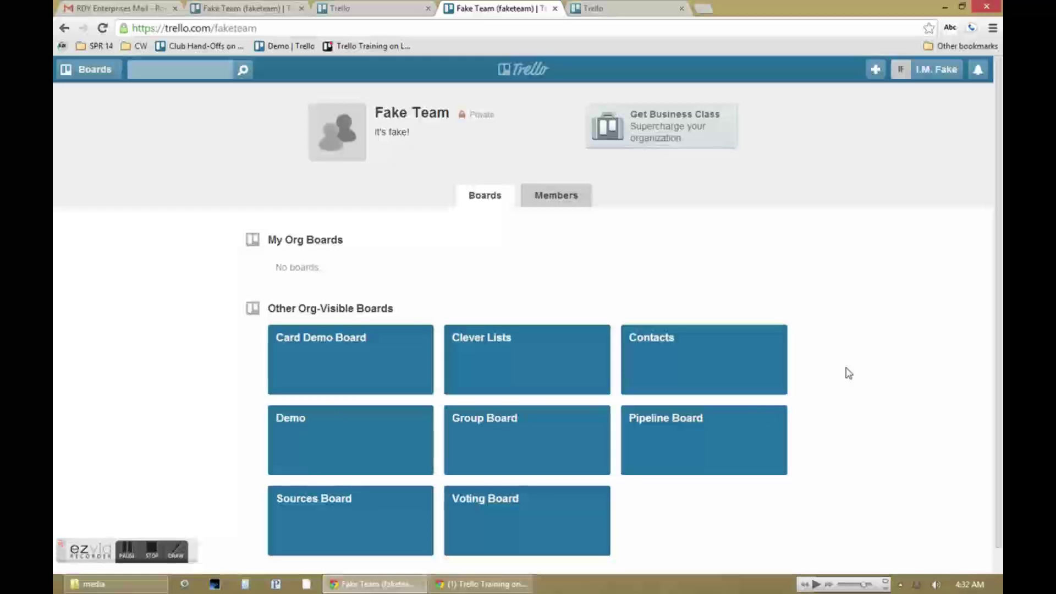
{"action": "scroll", "coordinate": [849, 373], "scroll_direction": "down", "scroll_amount": 1}
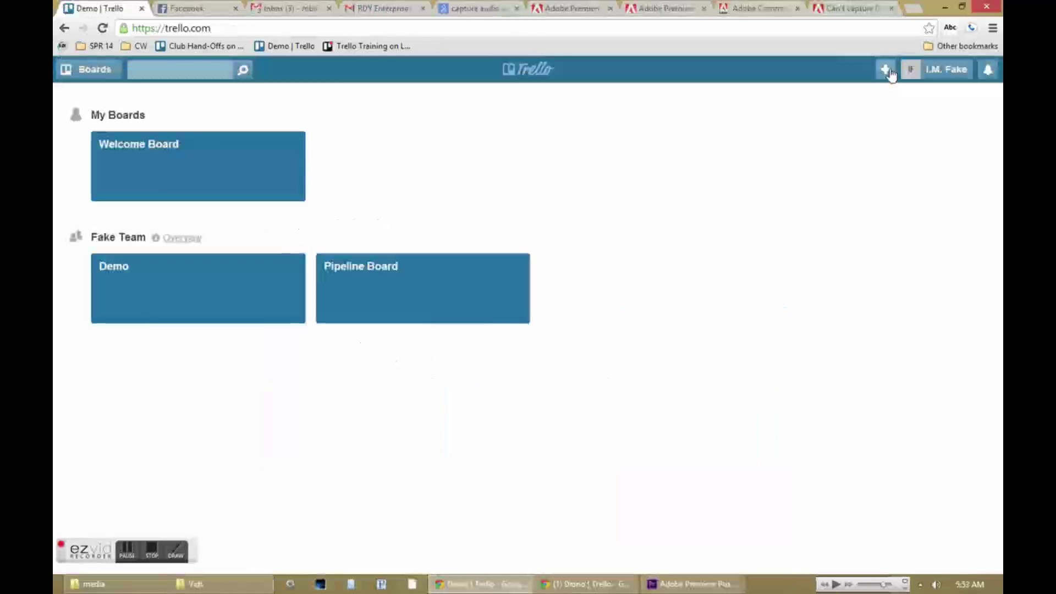
Explore the New Board organization options, cancel without creating a board, and open the Fake Team overview.
{"action": "left_click", "coordinate": [885, 69]}
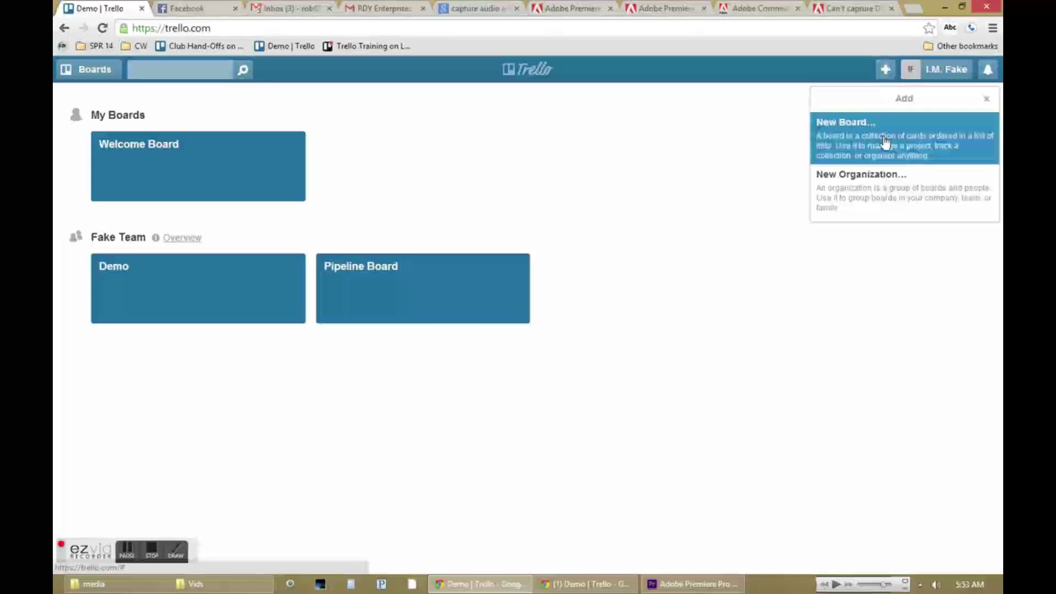
{"action": "left_click", "coordinate": [886, 142]}
{"action": "left_click", "coordinate": [886, 178]}
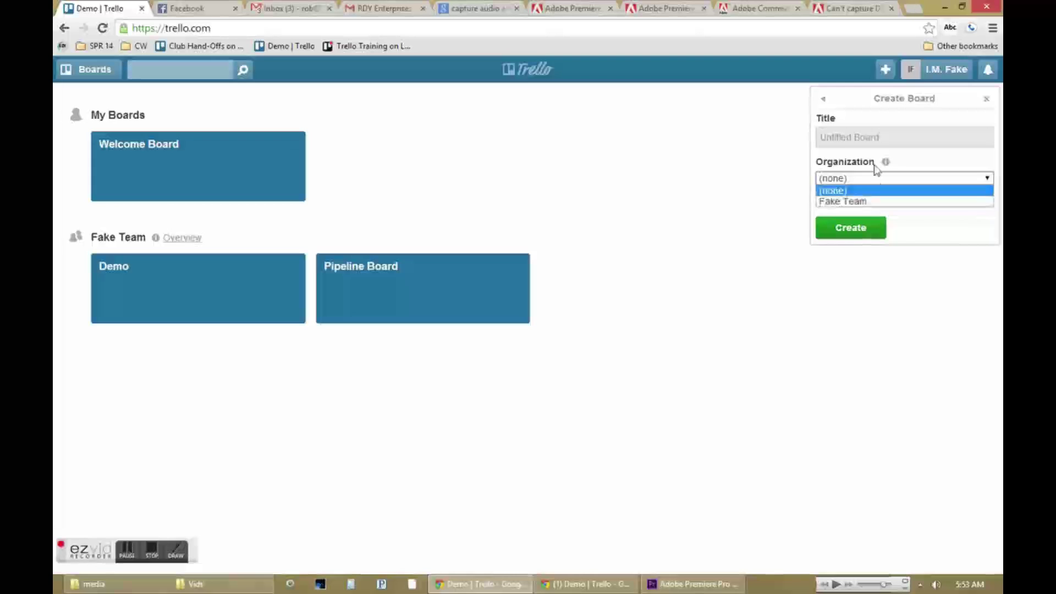
{"action": "left_click", "coordinate": [877, 132]}
{"action": "left_click", "coordinate": [876, 135]}
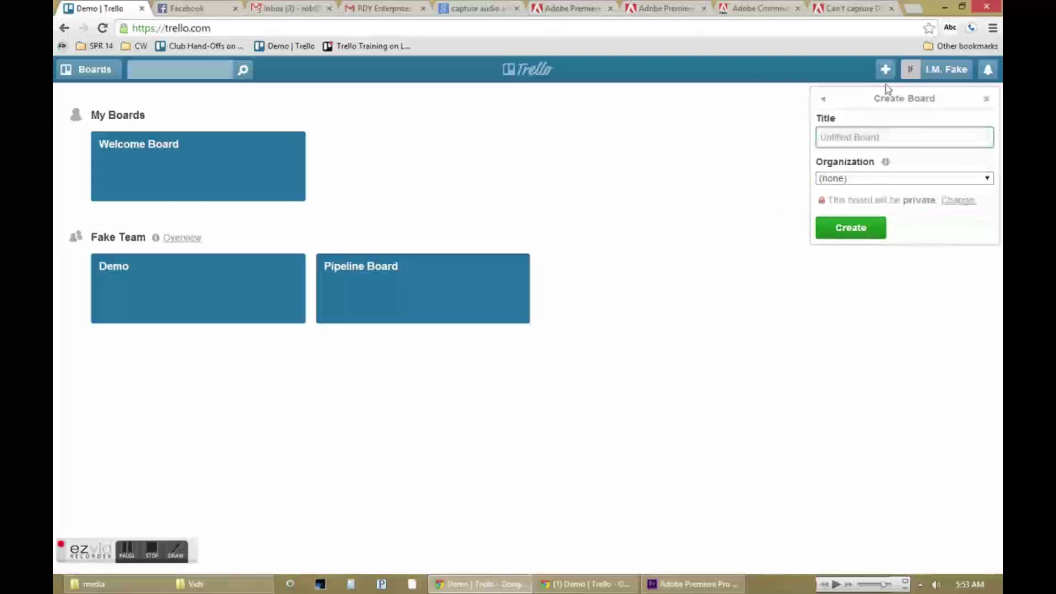
{"action": "left_click", "coordinate": [749, 141]}
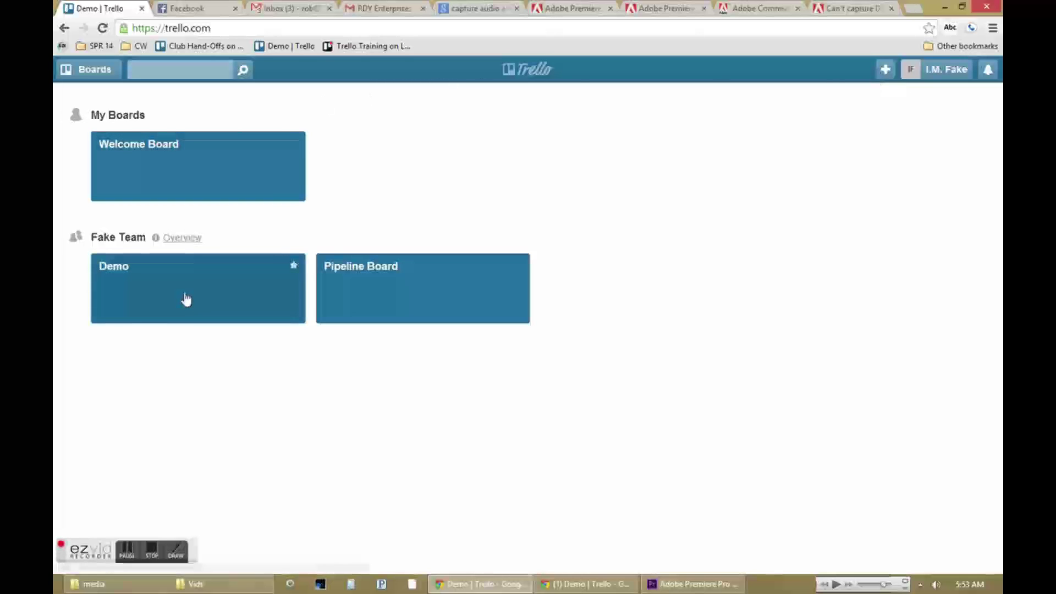
{"action": "left_click", "coordinate": [183, 240]}
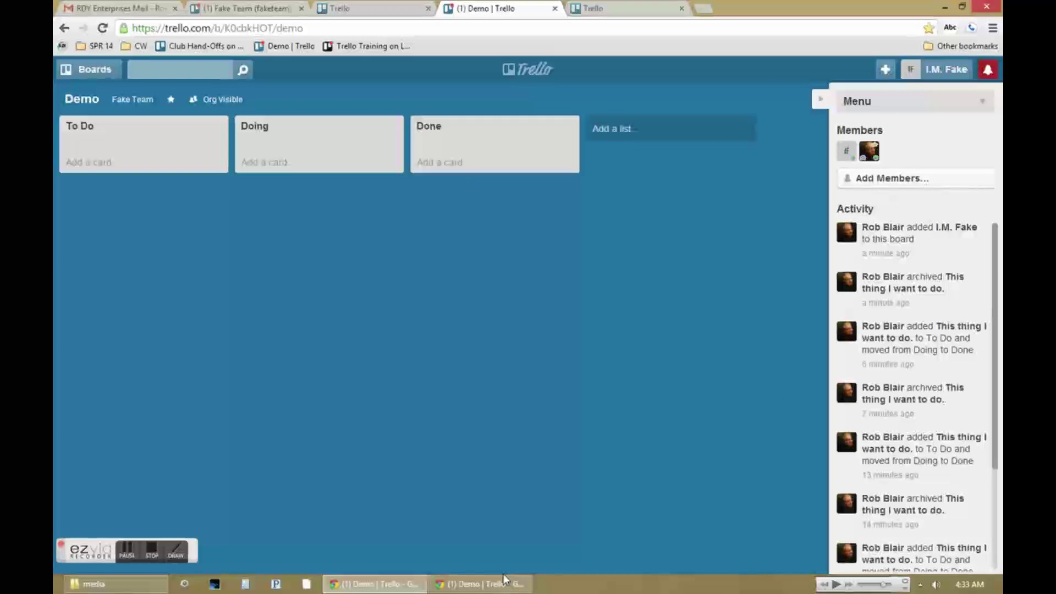
Add a Notes/Reference/Files list after Done and hide the board sidebar.
{"action": "left_click", "coordinate": [714, 132]}
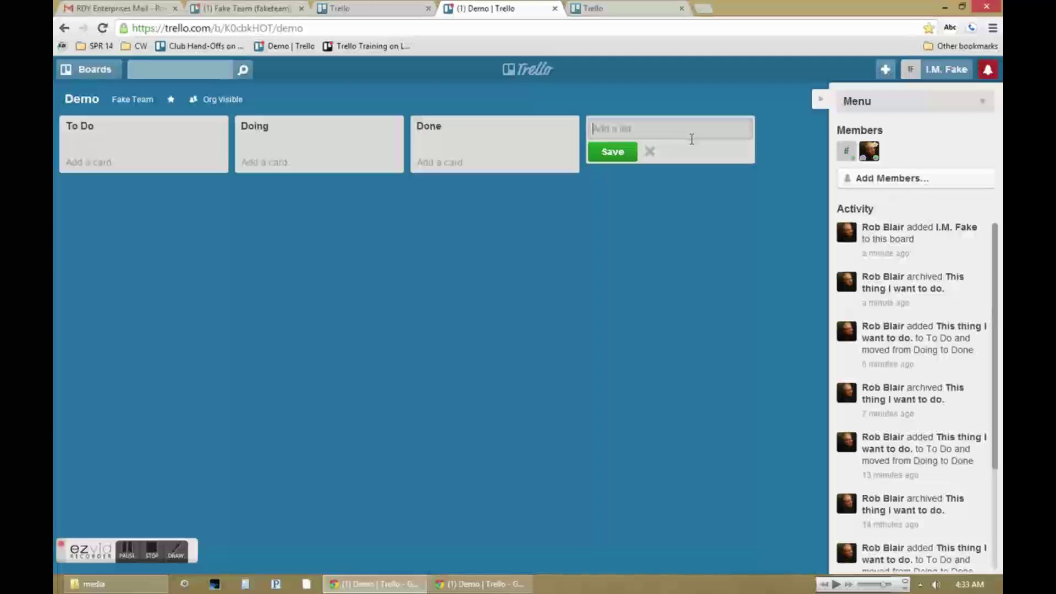
{"action": "key", "text": "Escape"}
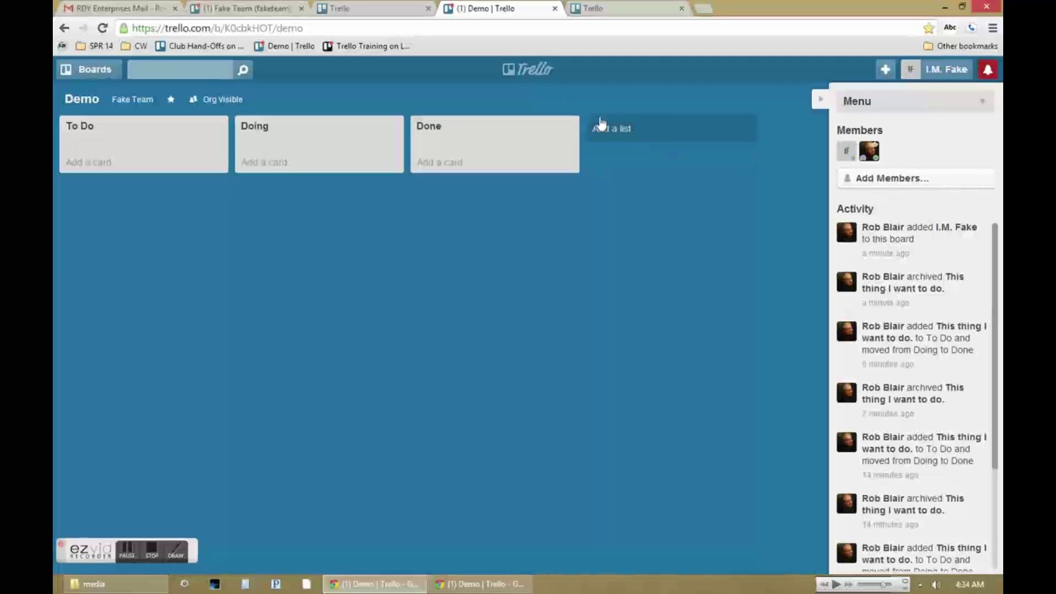
{"action": "left_click", "coordinate": [642, 136]}
{"action": "type", "text": "N"}
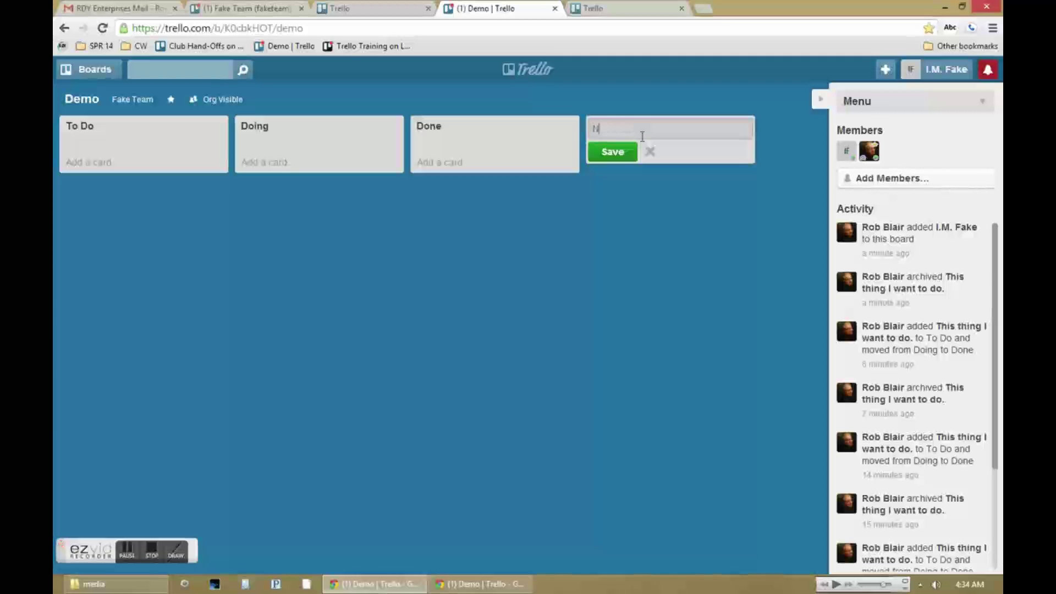
{"action": "type", "text": "otes/Reference/Files"}
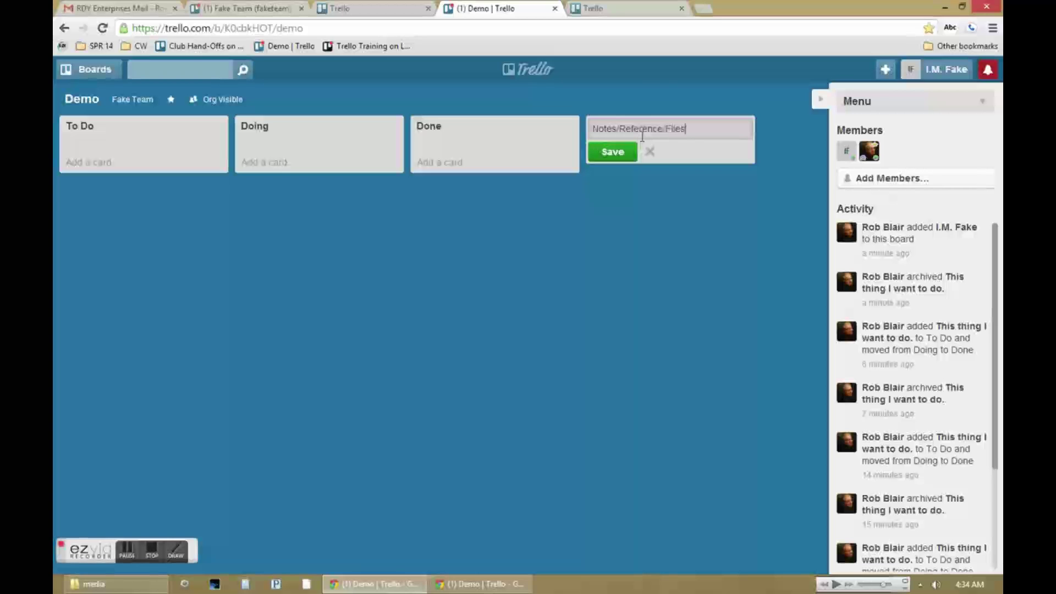
{"action": "key", "text": "Return"}
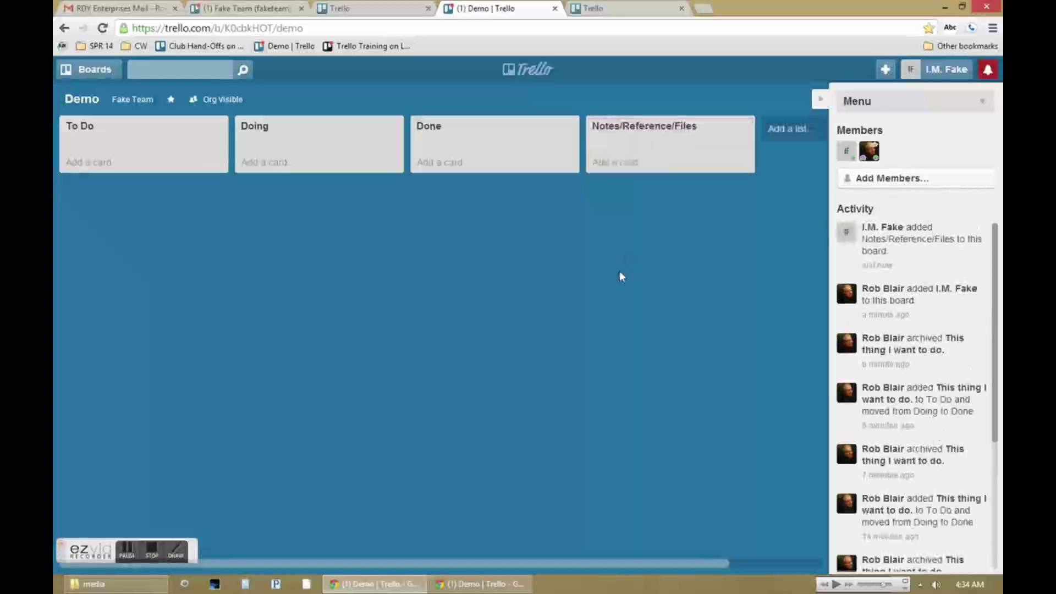
{"action": "left_click", "coordinate": [820, 99]}
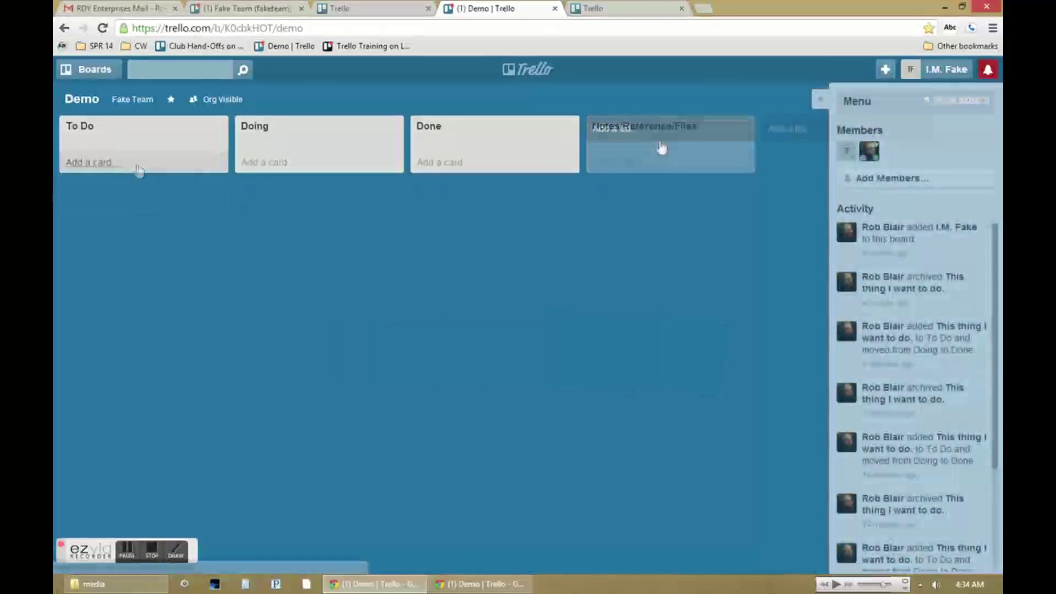
Enter 'Notes/Reference Files' as another new list name.
{"action": "left_click", "coordinate": [615, 130]}
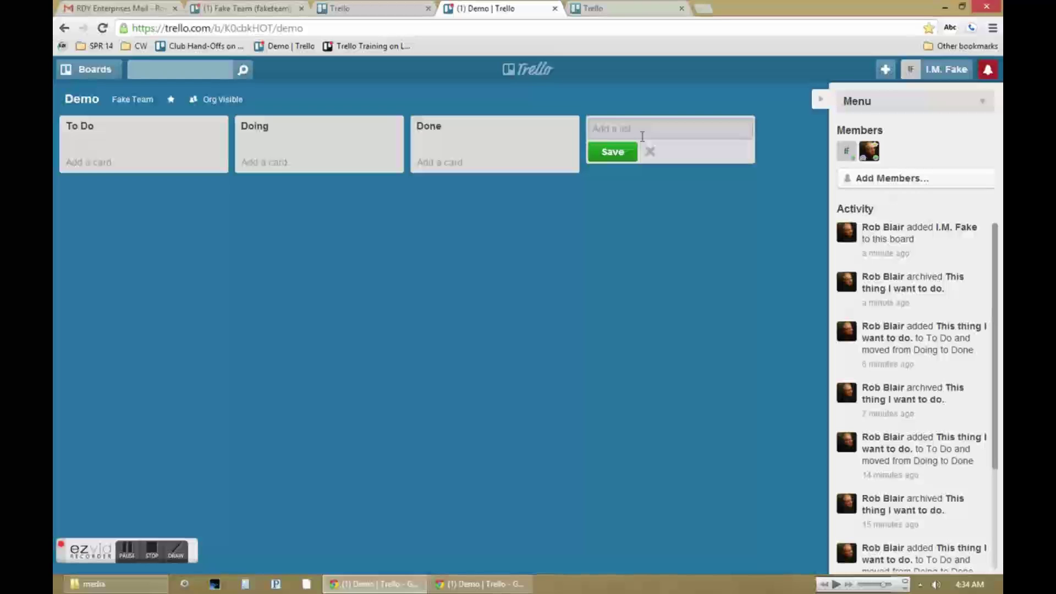
{"action": "type", "text": "Notes/Reference Files"}
{"action": "key", "text": "Return"}
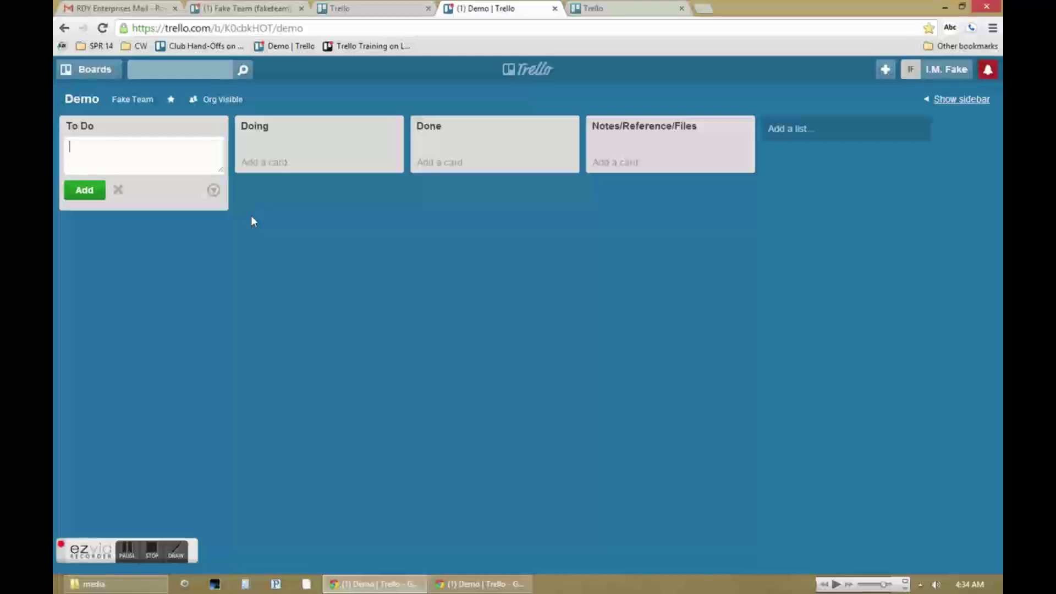
Add Eat pie, Make Trello training videos and Try to take over the world cards, then open training videos.
{"action": "type", "text": "Eat pie"}
{"action": "key", "text": "Return"}
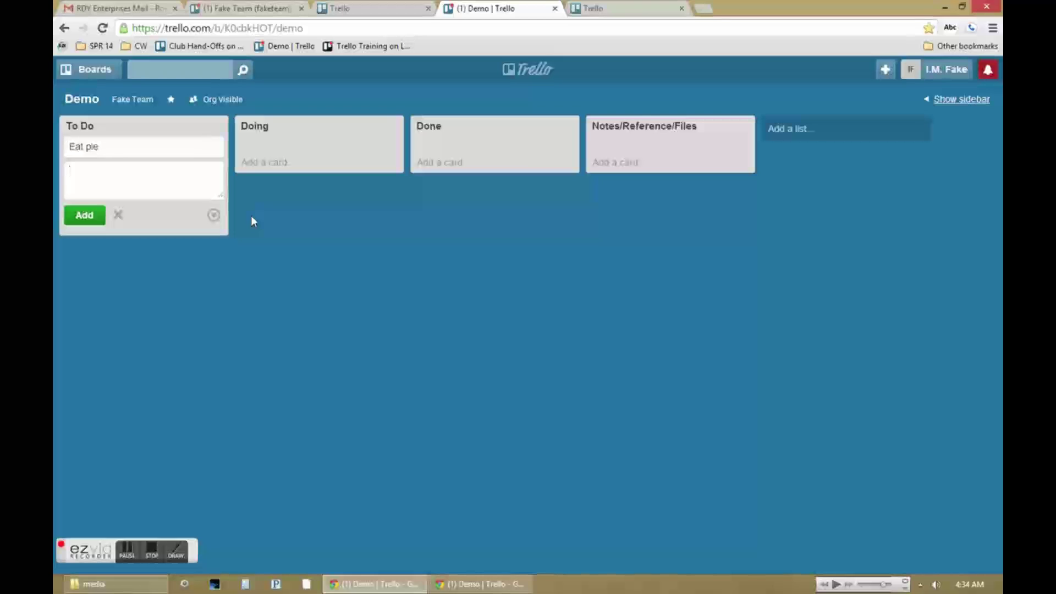
{"action": "type", "text": "Make Trello"}
{"action": "type", "text": " trainin vide"}
{"action": "key", "text": "BackSpace"}
{"action": "key", "text": "BackSpace"}
{"action": "key", "text": "BackSpace"}
{"action": "key", "text": "BackSpace"}
{"action": "key", "text": "BackSpace"}
{"action": "type", "text": "g videos"}
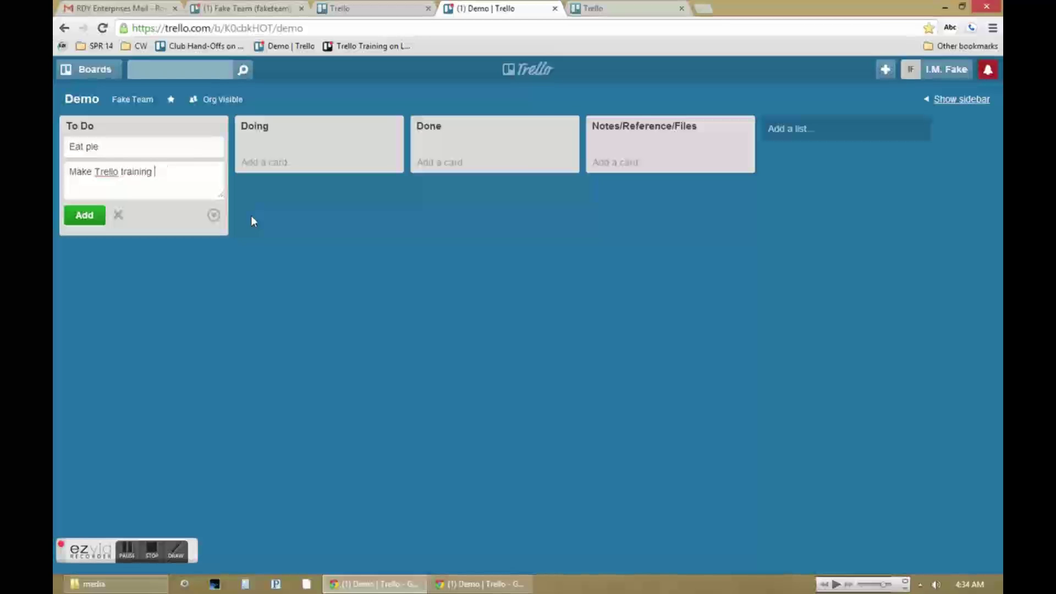
{"action": "key", "text": "Return"}
{"action": "type", "text": "Ta"}
{"action": "key", "text": "BackSpace"}
{"action": "type", "text": "ry"}
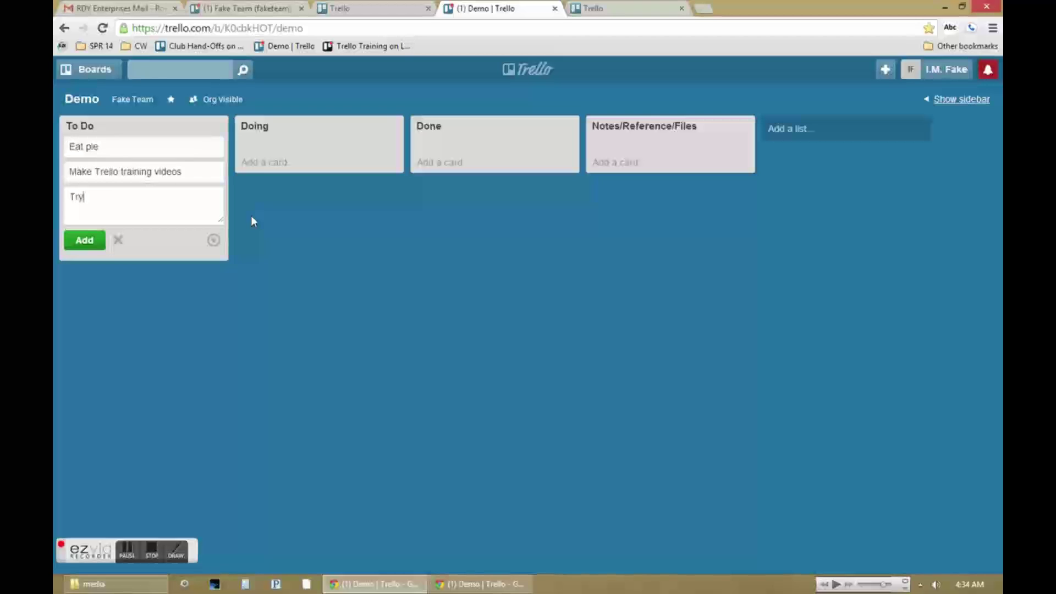
{"action": "type", "text": " to take over the world"}
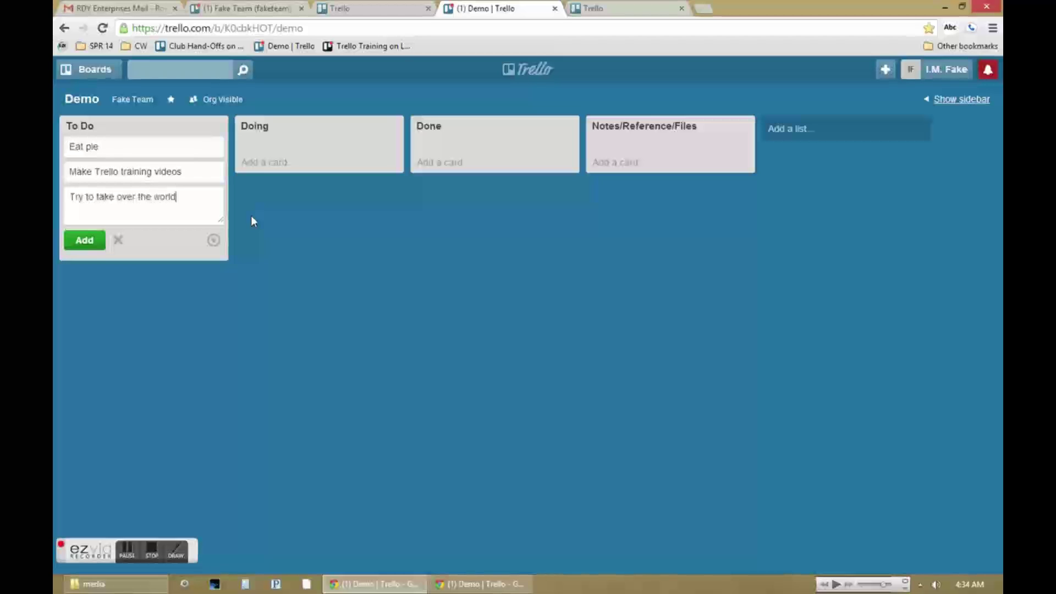
{"action": "key", "text": "Return"}
{"action": "key", "text": "Escape"}
{"action": "left_click", "coordinate": [192, 172]}
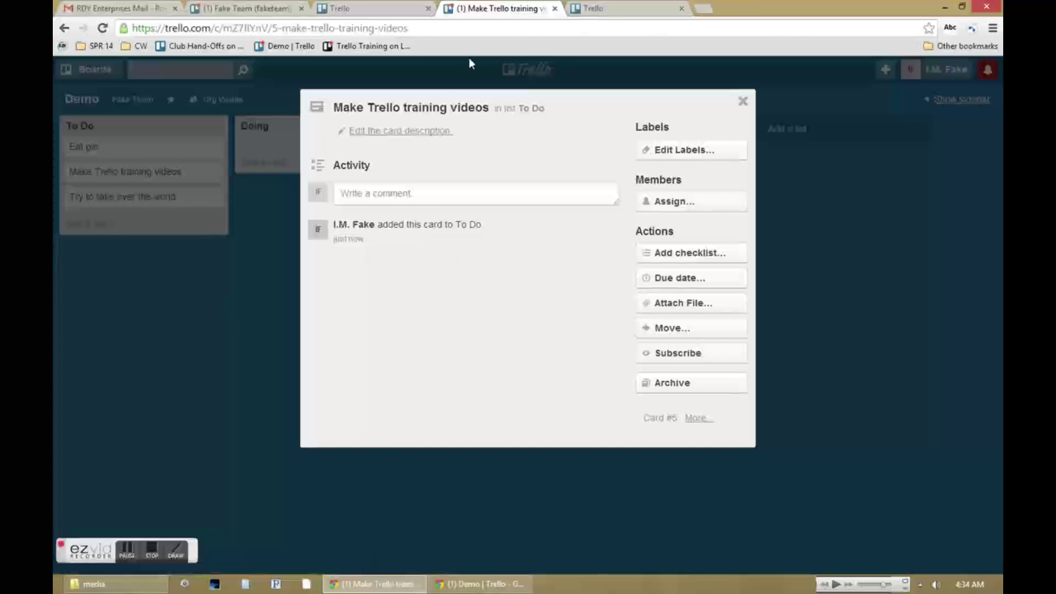
Give the training-videos card the description 'I should make these videos' and drag it into Doing.
{"action": "left_click", "coordinate": [457, 131]}
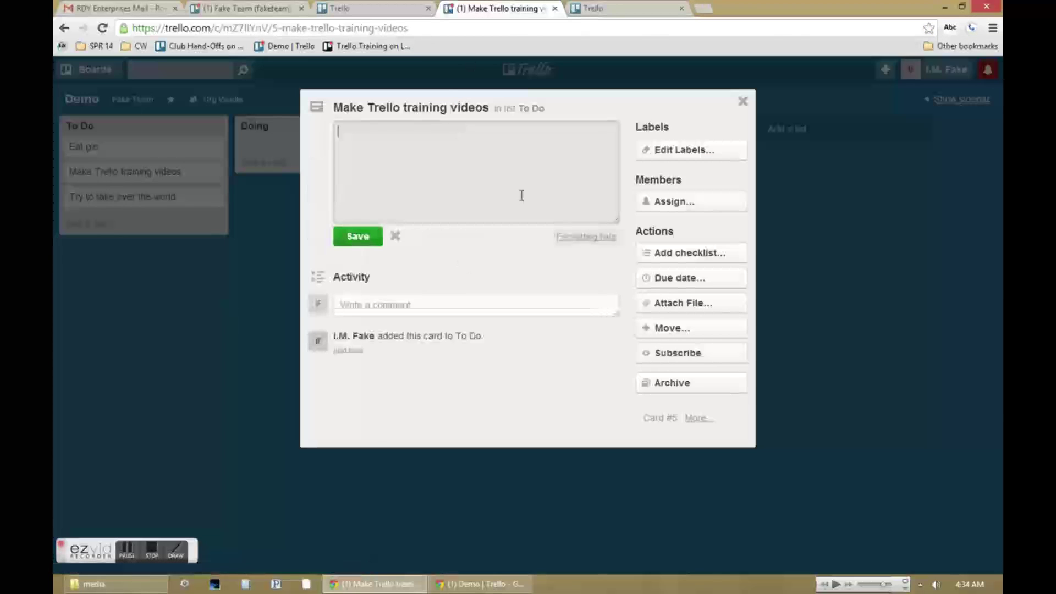
{"action": "type", "text": "I sh"}
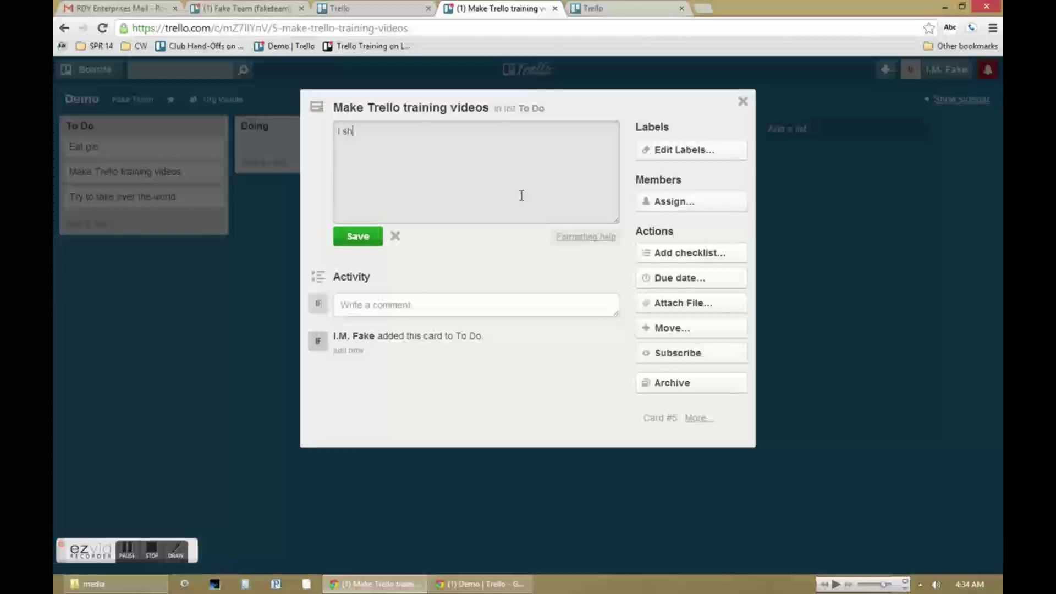
{"action": "type", "text": "ould make these videos"}
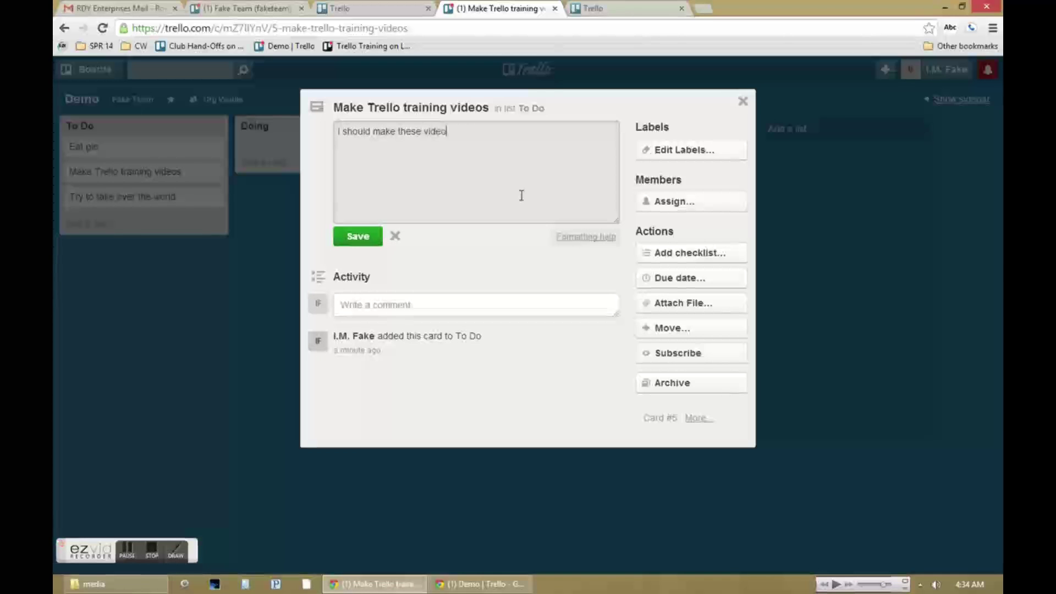
{"action": "left_click", "coordinate": [376, 241]}
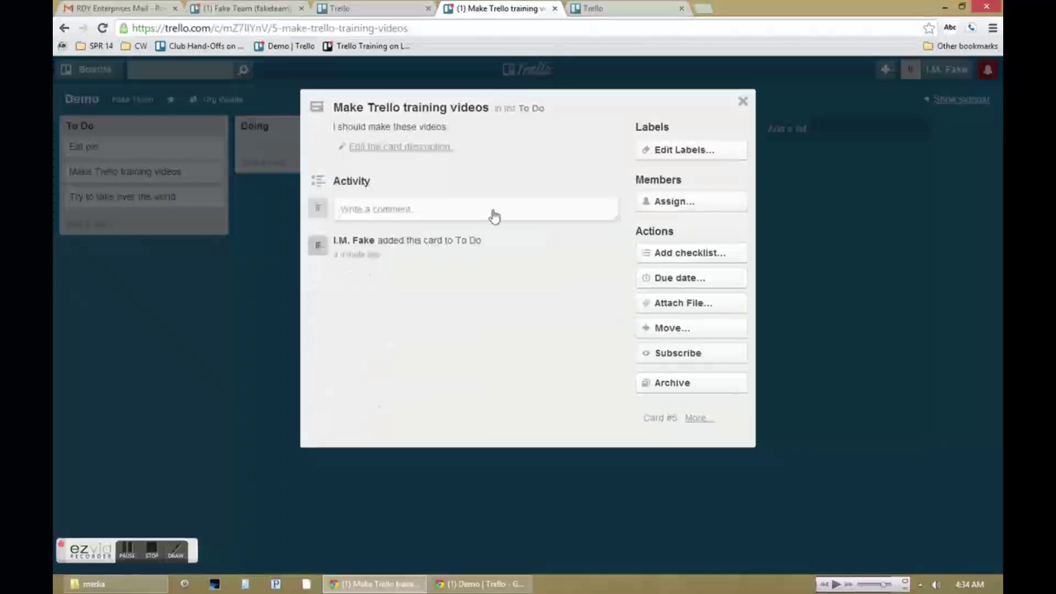
{"action": "left_click", "coordinate": [743, 104]}
{"action": "left_click_drag", "start_coordinate": [183, 190], "coordinate": [338, 160]}
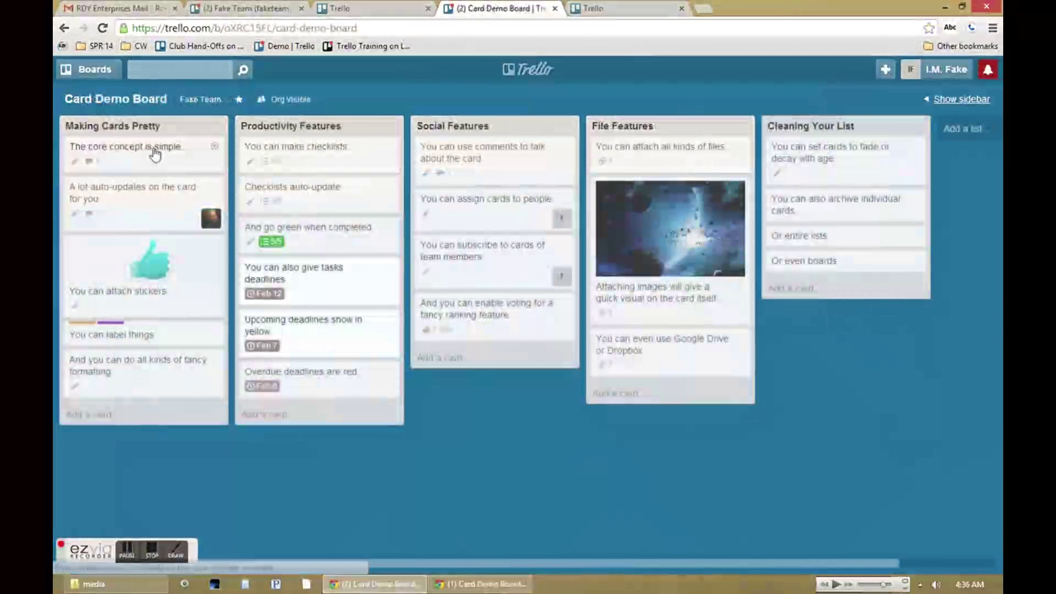
View and close 'The core concept is simple' and 'A lot auto-updates' cards.
{"action": "left_click", "coordinate": [156, 145]}
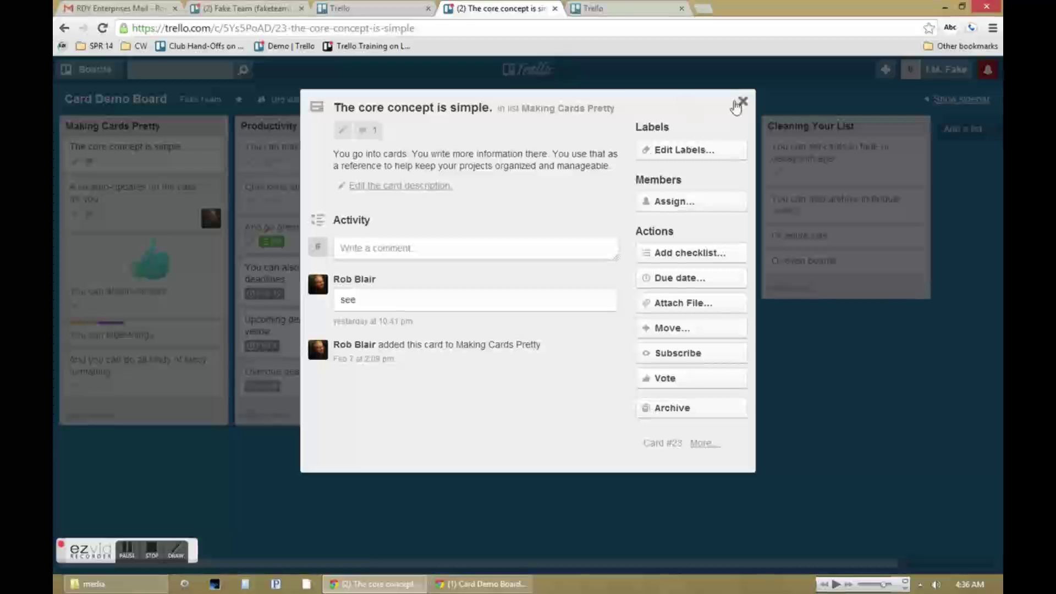
{"action": "left_click", "coordinate": [737, 105]}
{"action": "left_click", "coordinate": [207, 185]}
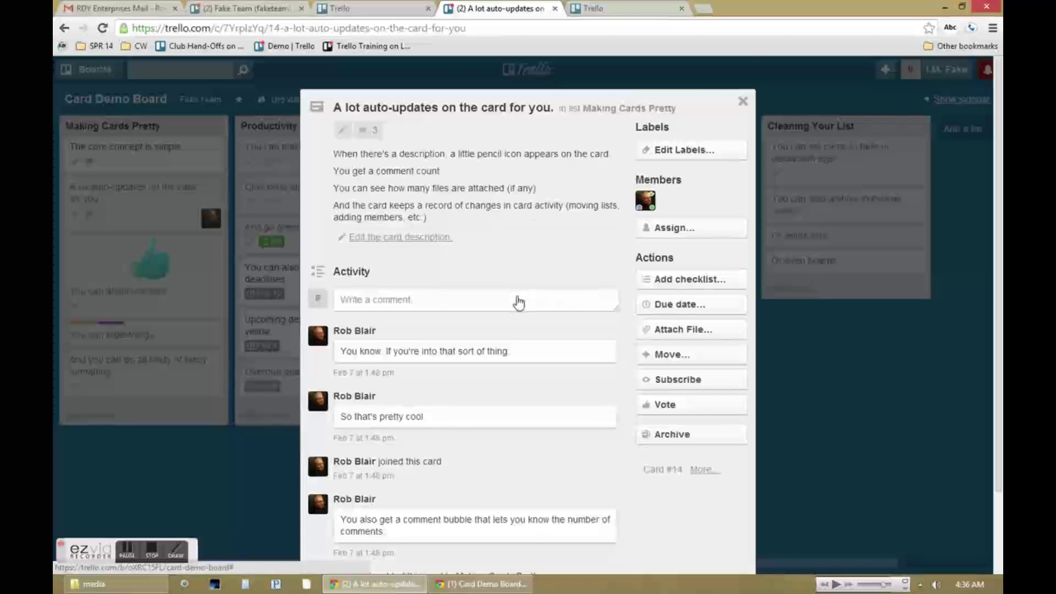
{"action": "scroll", "coordinate": [519, 302], "scroll_direction": "down", "scroll_amount": 3}
{"action": "scroll", "coordinate": [518, 302], "scroll_direction": "up", "scroll_amount": 3}
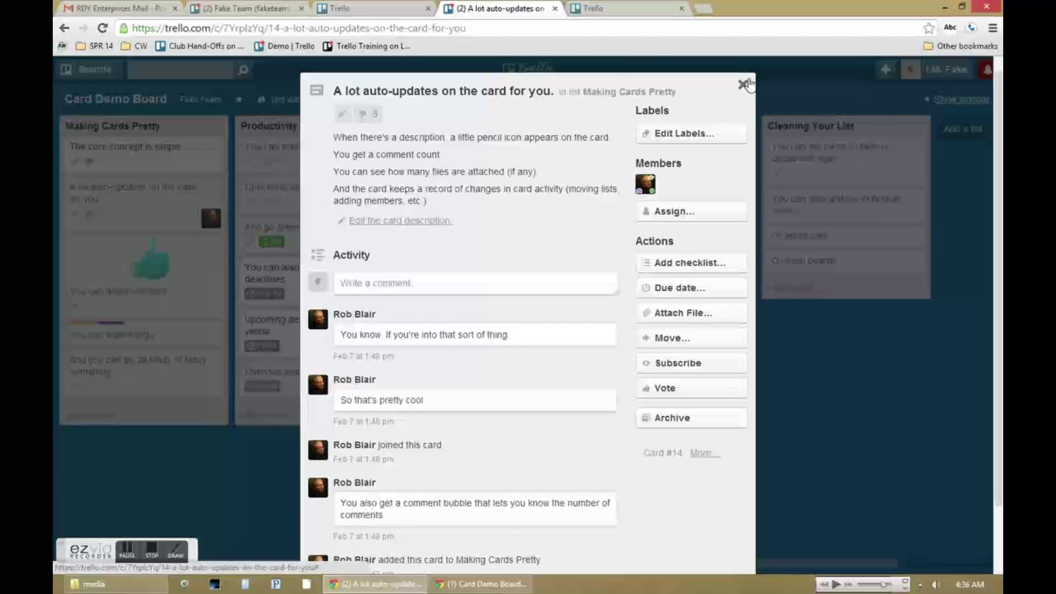
{"action": "left_click", "coordinate": [742, 84]}
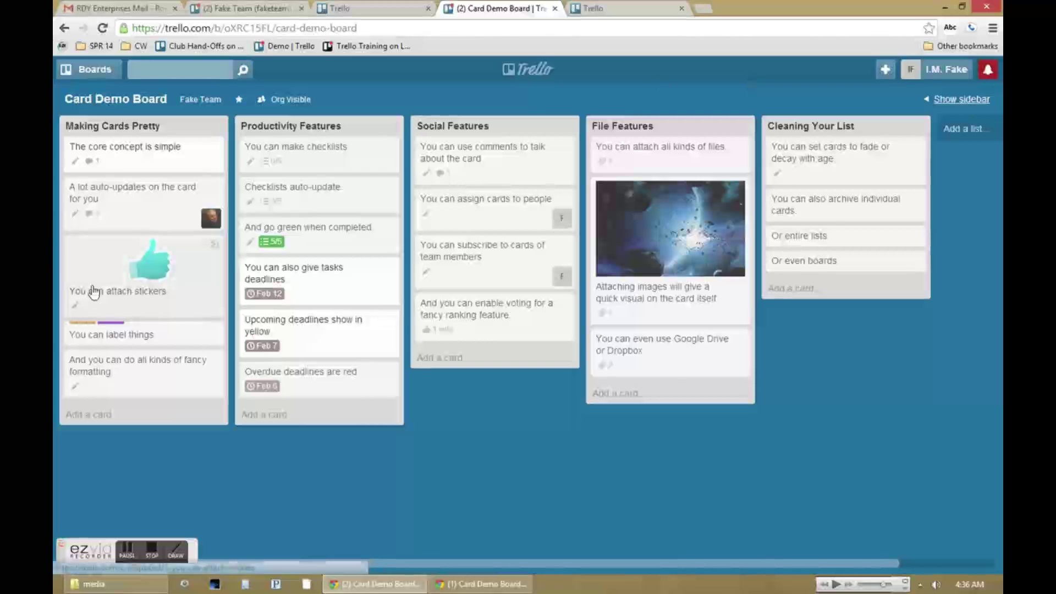
Drag the purple sticker from the sidebar Stickers panel onto the 'You can attach stickers' card.
{"action": "left_click", "coordinate": [961, 103]}
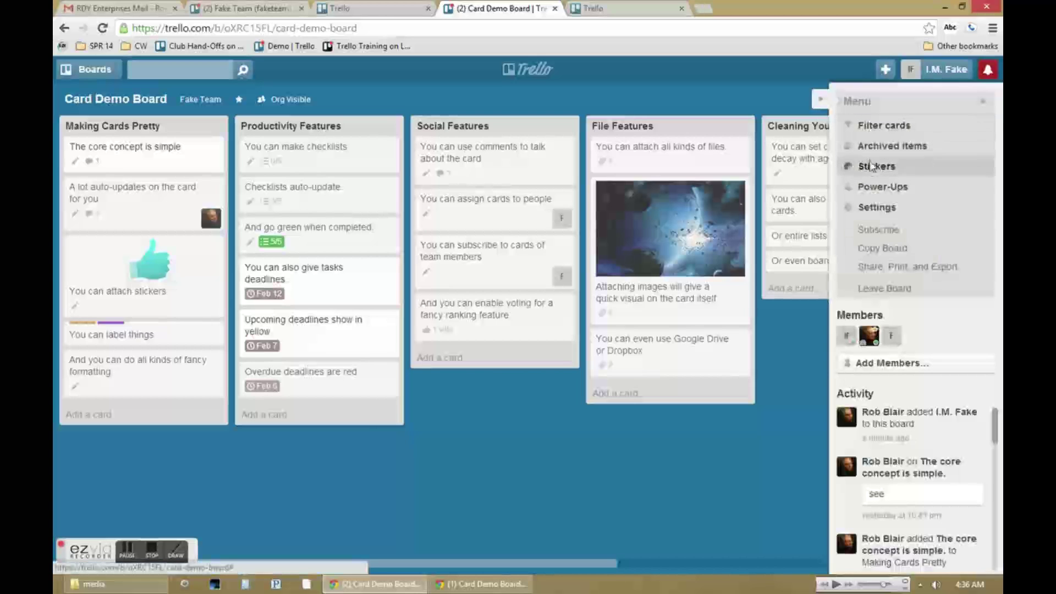
{"action": "left_click", "coordinate": [875, 165]}
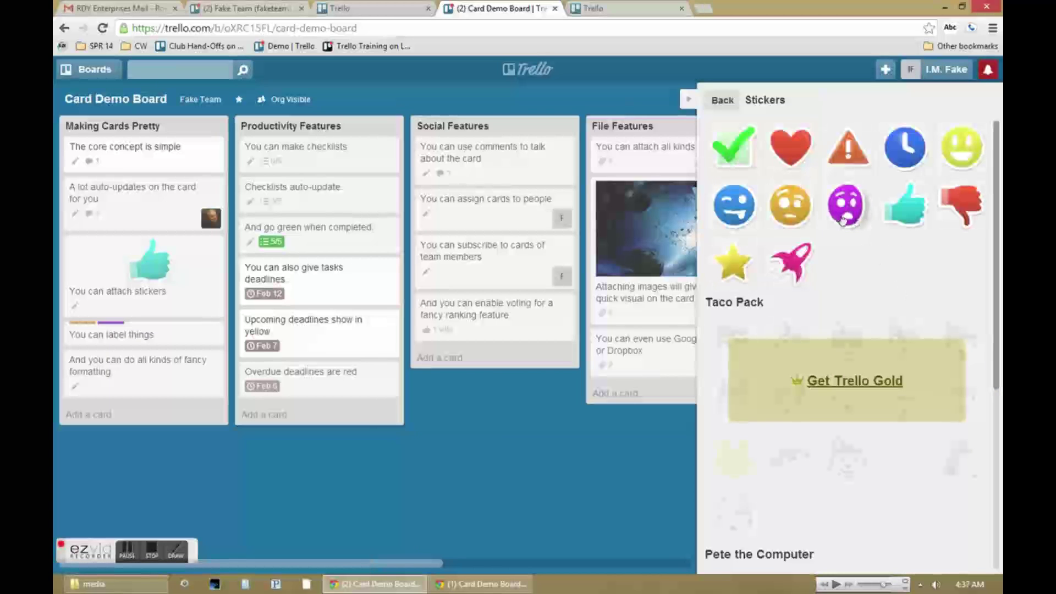
{"action": "left_click_drag", "start_coordinate": [843, 220], "coordinate": [85, 265]}
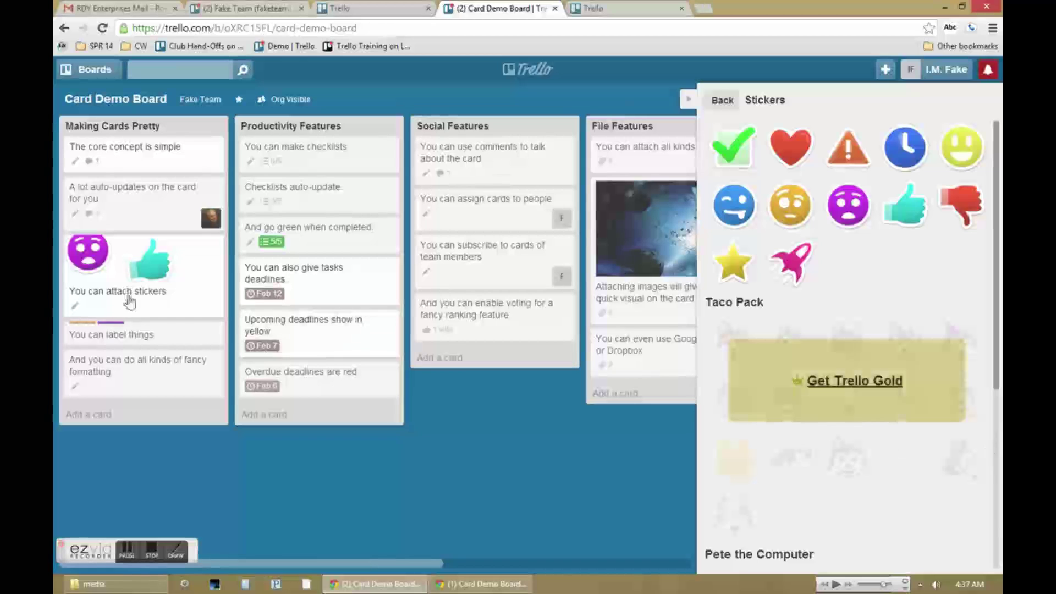
On the 'You can label things' card, replace the orange and purple labels with red.
{"action": "key", "text": "w"}
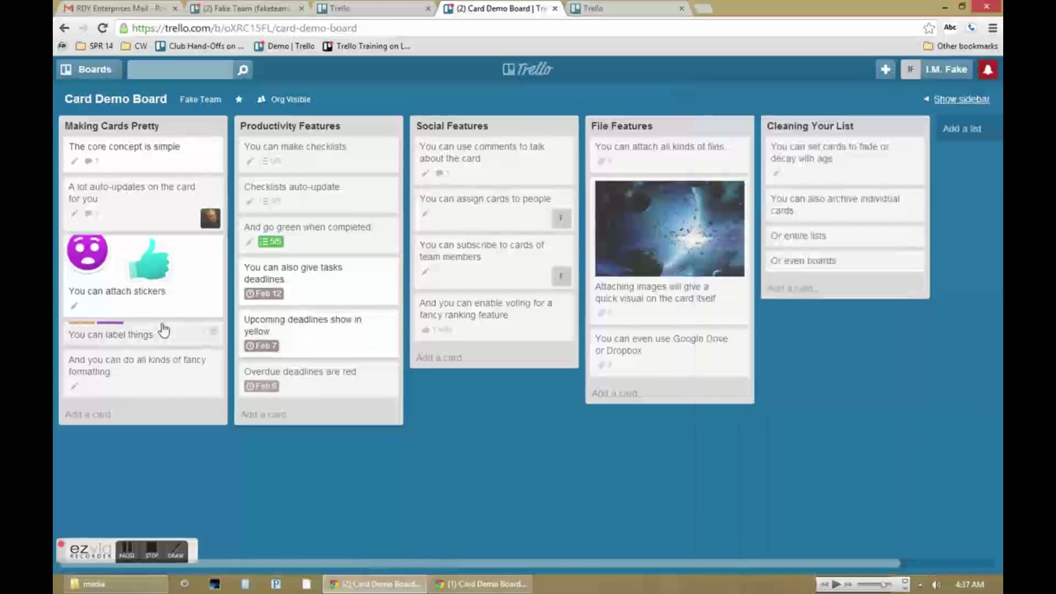
{"action": "left_click", "coordinate": [164, 330]}
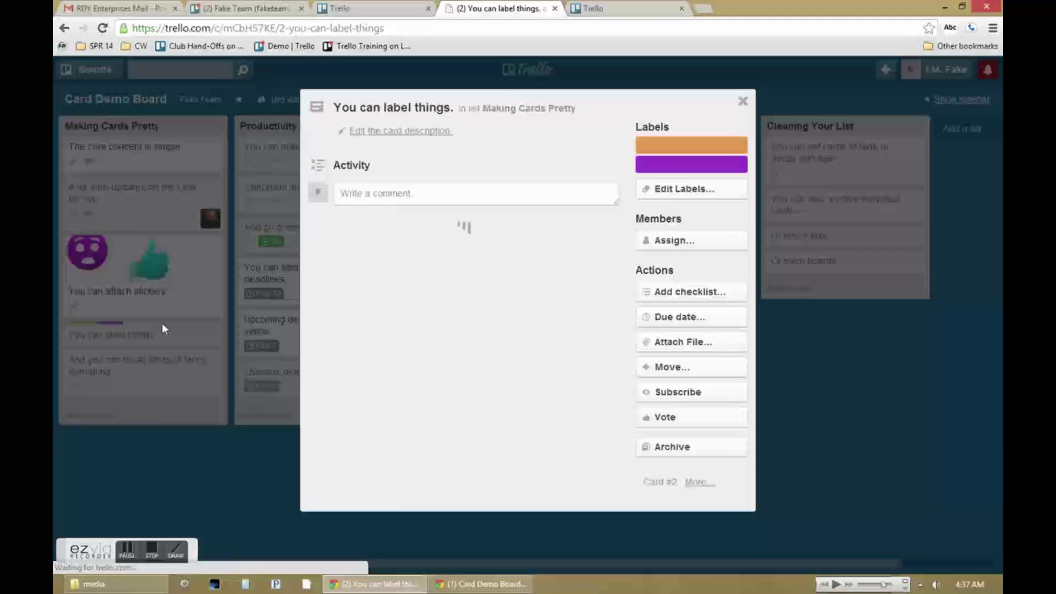
{"action": "left_click", "coordinate": [693, 191]}
{"action": "left_click", "coordinate": [740, 278]}
{"action": "left_click", "coordinate": [737, 329]}
{"action": "left_click", "coordinate": [721, 302]}
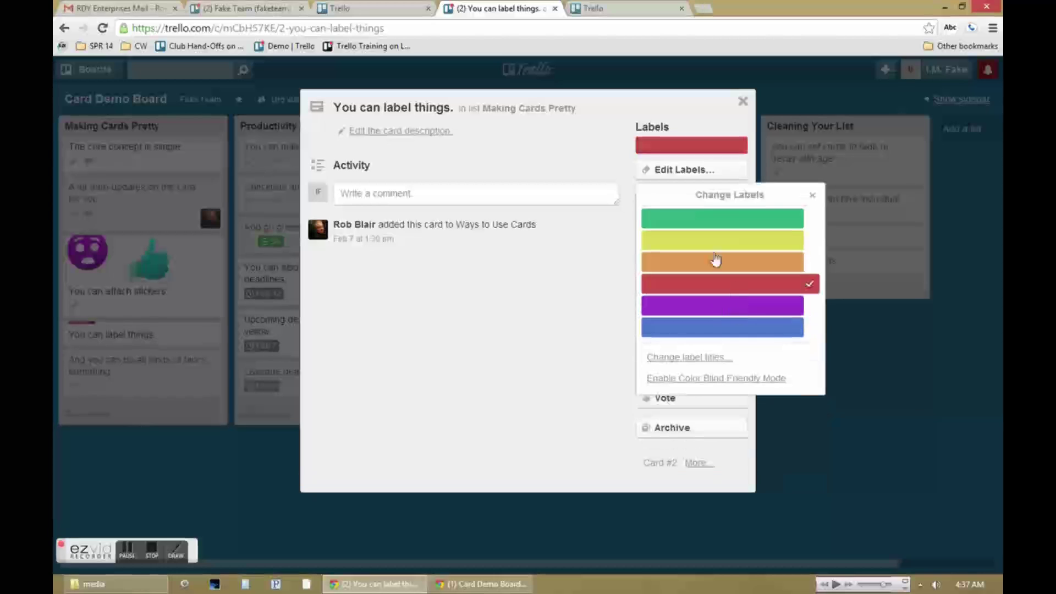
Rename the red label to 'Things I've Labeled'.
{"action": "left_click", "coordinate": [718, 375]}
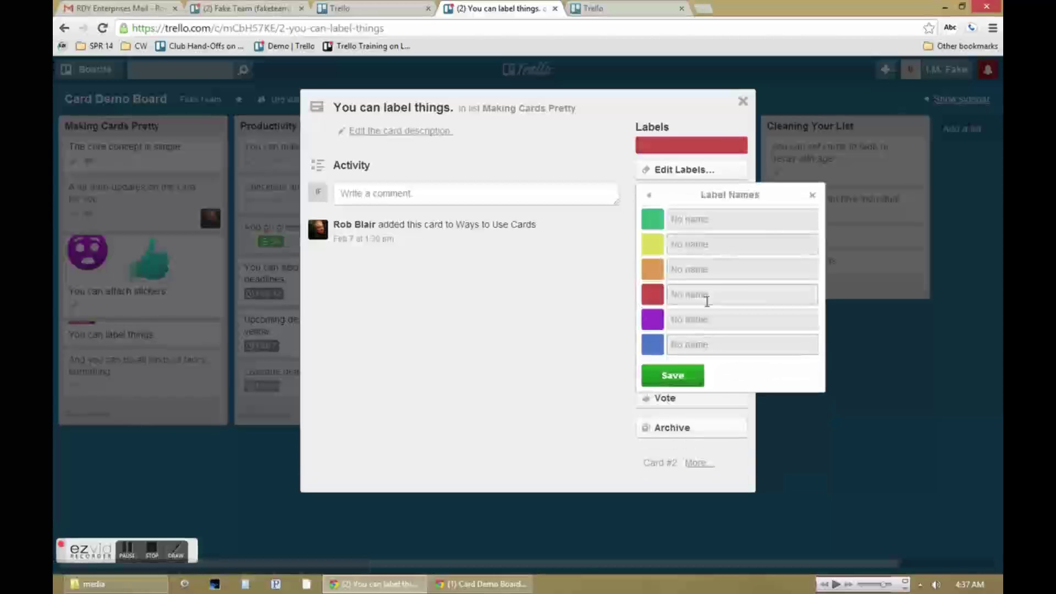
{"action": "left_click", "coordinate": [706, 302]}
{"action": "type", "text": "Things I've Labeled"}
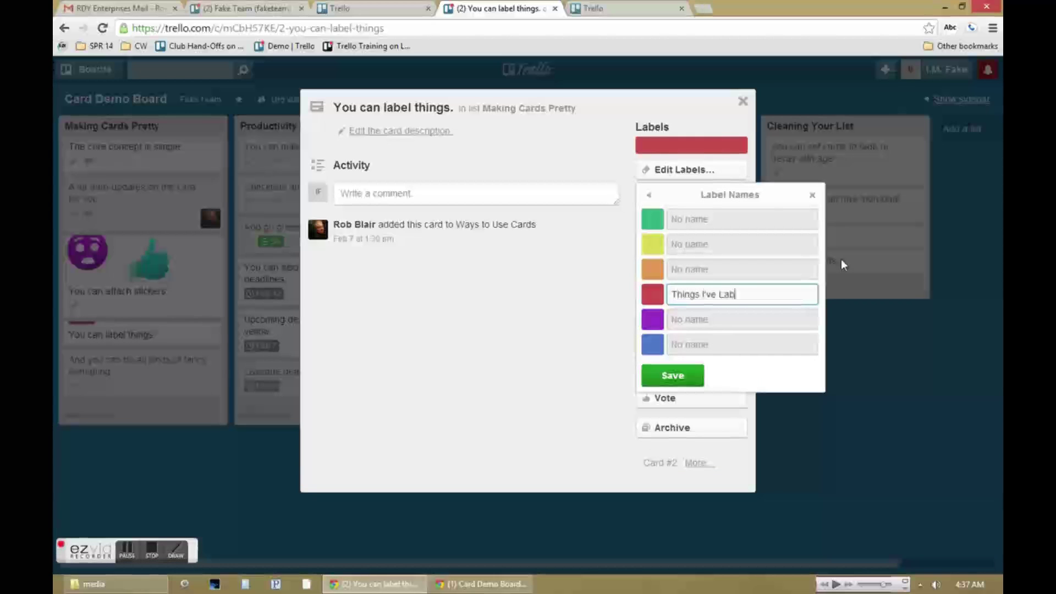
{"action": "left_click", "coordinate": [699, 376]}
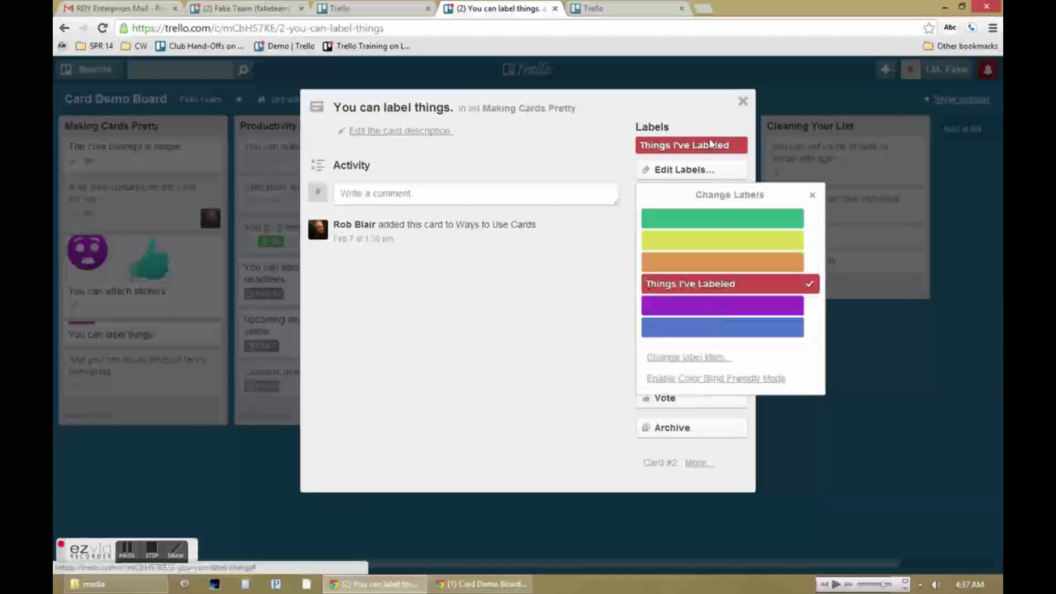
{"action": "left_click", "coordinate": [817, 195]}
{"action": "left_click", "coordinate": [742, 101]}
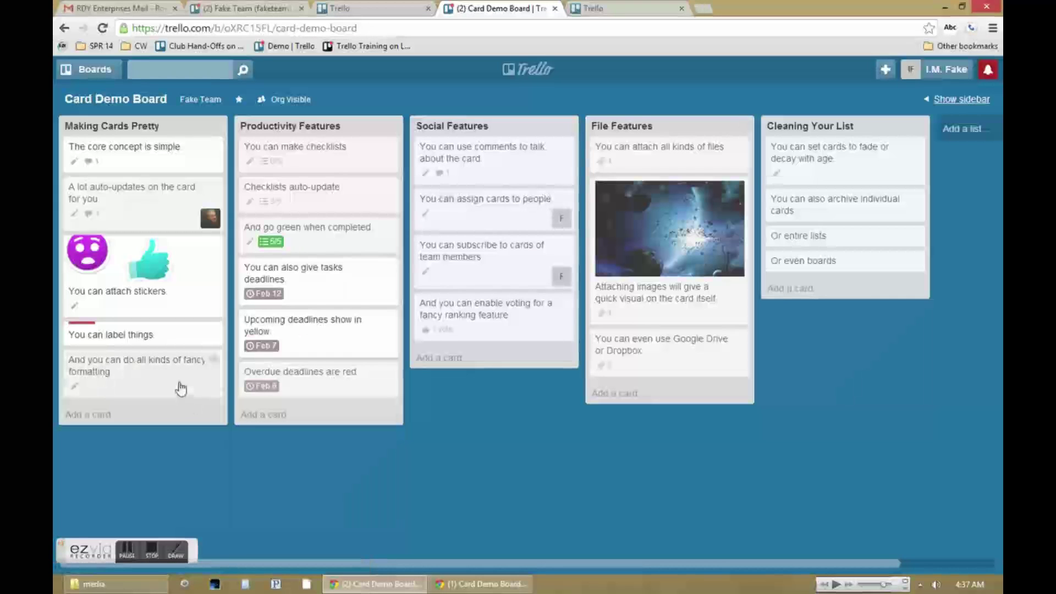
Inspect the fancy formatting card's Markdown description and the formatting help, then save it.
{"action": "left_click", "coordinate": [206, 364]}
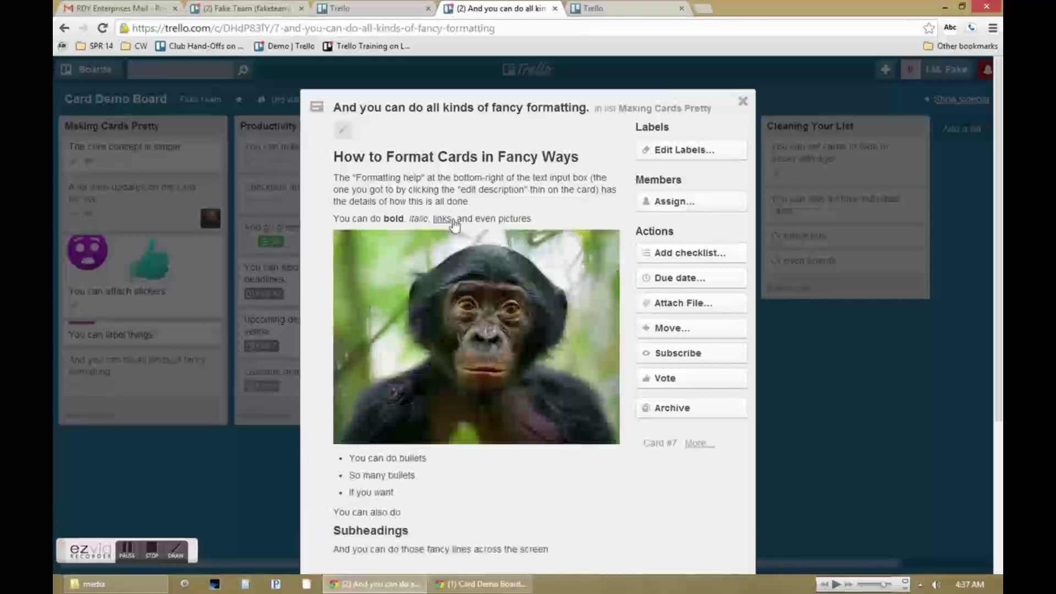
{"action": "scroll", "coordinate": [340, 188], "scroll_direction": "down", "scroll_amount": 3}
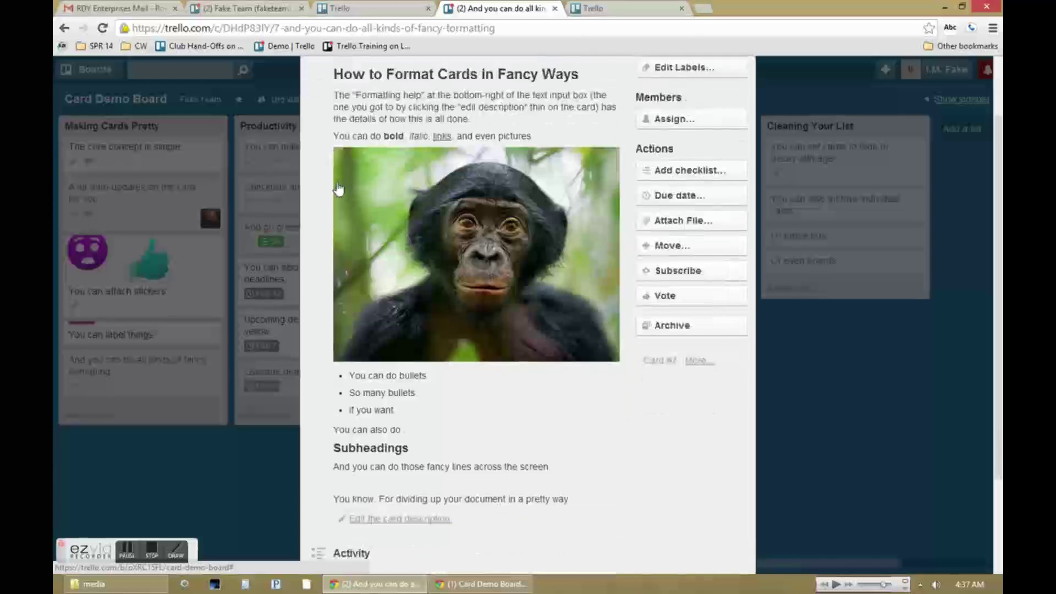
{"action": "left_click", "coordinate": [535, 380]}
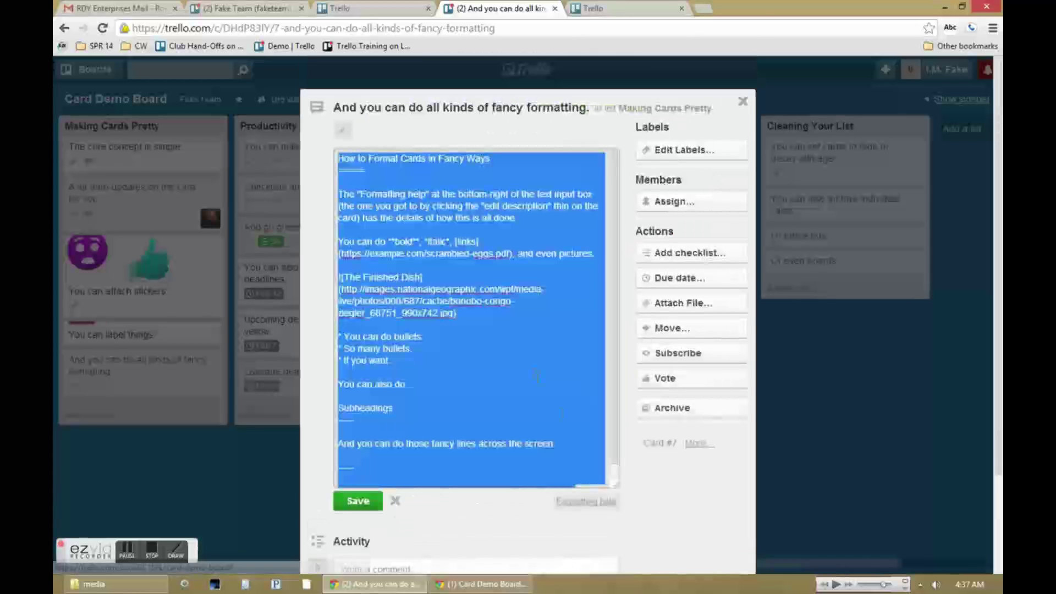
{"action": "left_click", "coordinate": [585, 501]}
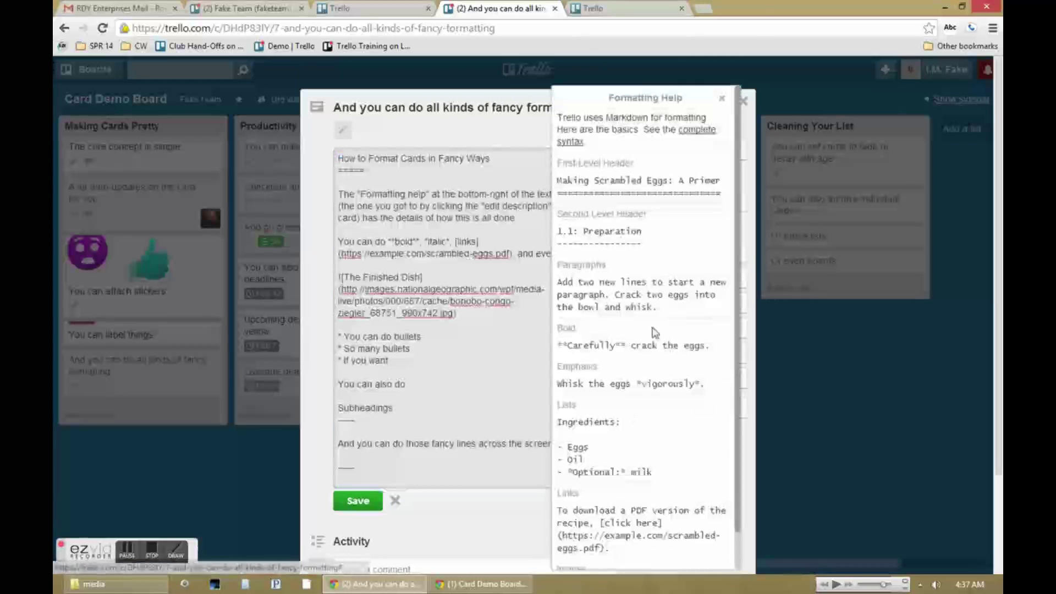
{"action": "scroll", "coordinate": [639, 267], "scroll_direction": "down", "scroll_amount": 1}
{"action": "scroll", "coordinate": [638, 268], "scroll_direction": "up", "scroll_amount": 1}
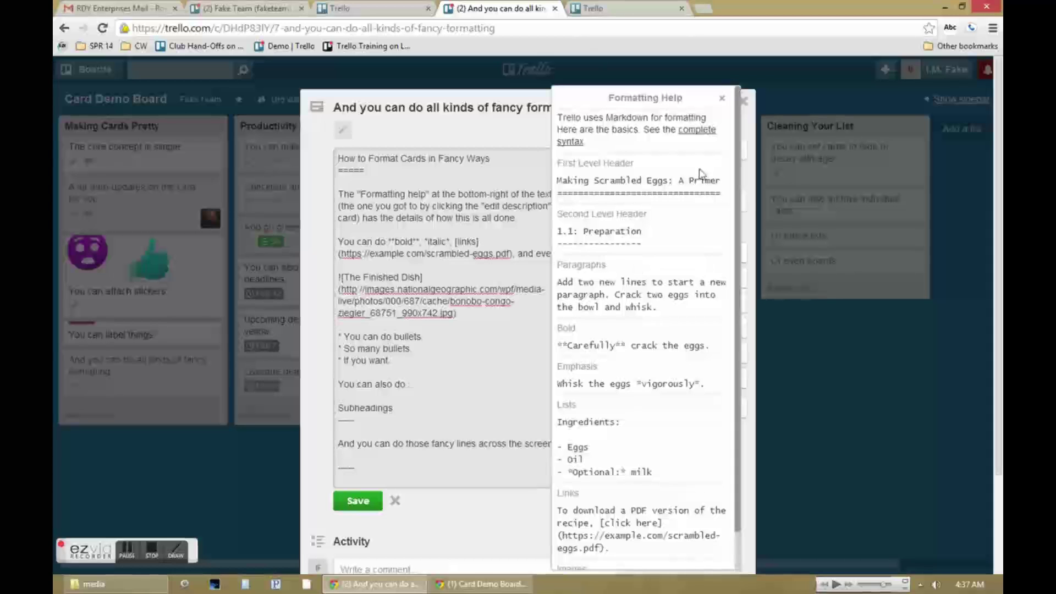
{"action": "left_click", "coordinate": [722, 99]}
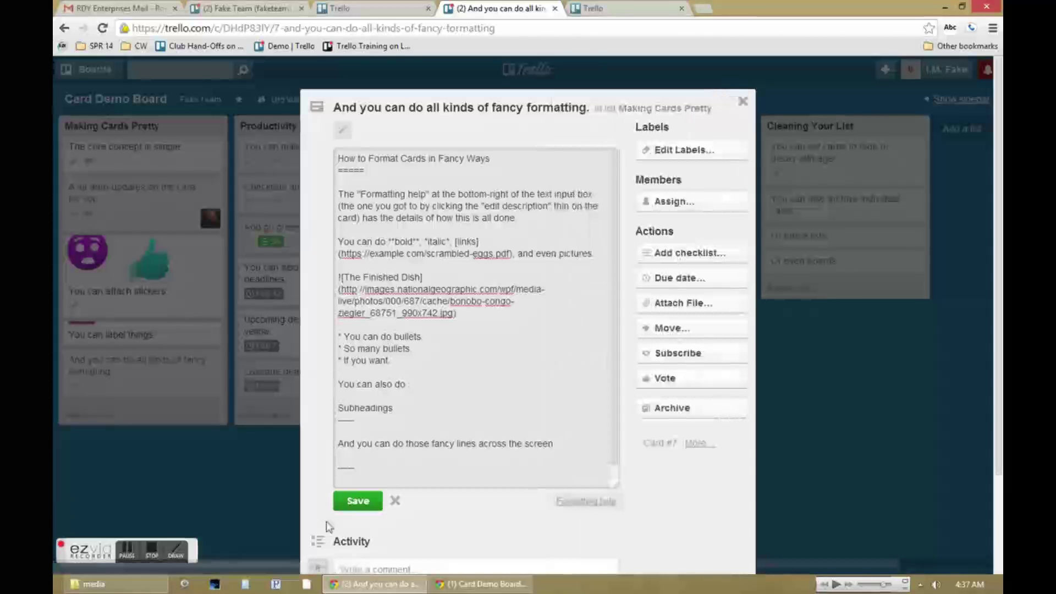
{"action": "left_click", "coordinate": [357, 501]}
{"action": "left_click", "coordinate": [744, 101]}
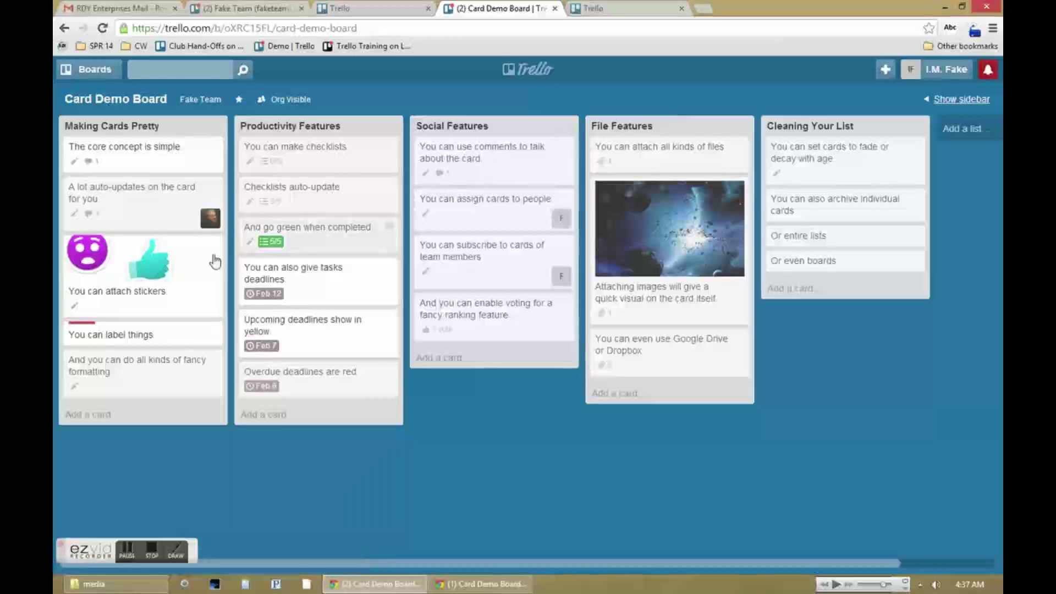
Review the checklist cards and uncheck Step 3 on the Checklists auto-update card.
{"action": "left_click", "coordinate": [366, 173]}
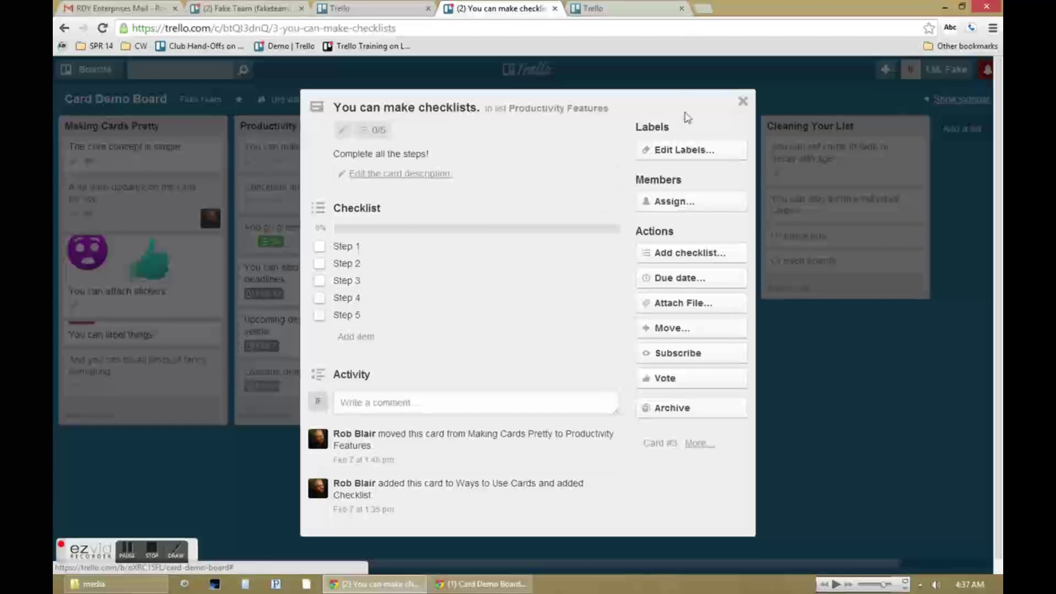
{"action": "left_click", "coordinate": [742, 103]}
{"action": "left_click", "coordinate": [297, 185]}
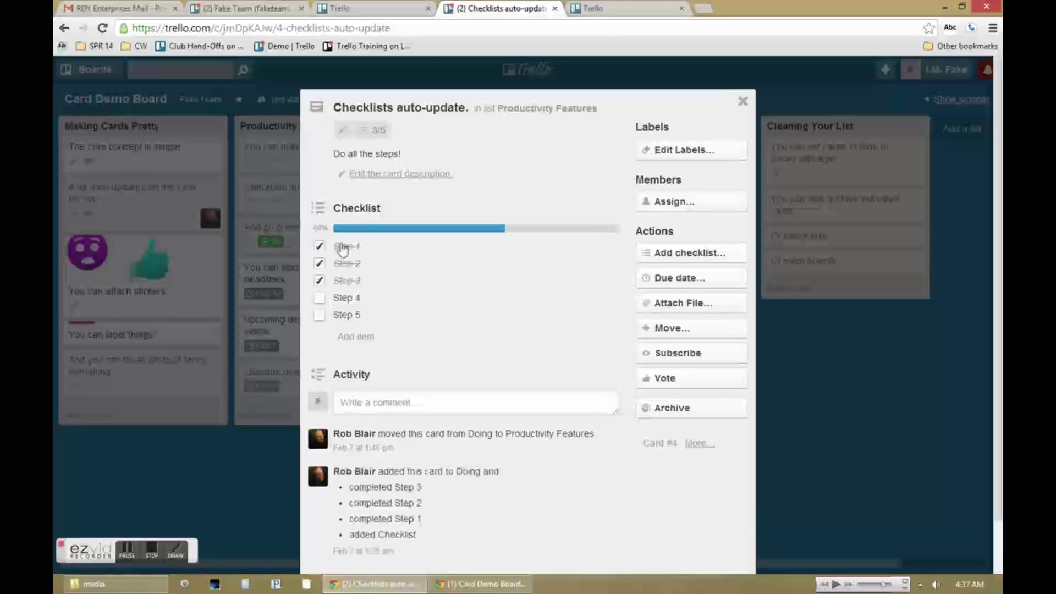
{"action": "left_click", "coordinate": [320, 282]}
{"action": "left_click", "coordinate": [744, 101]}
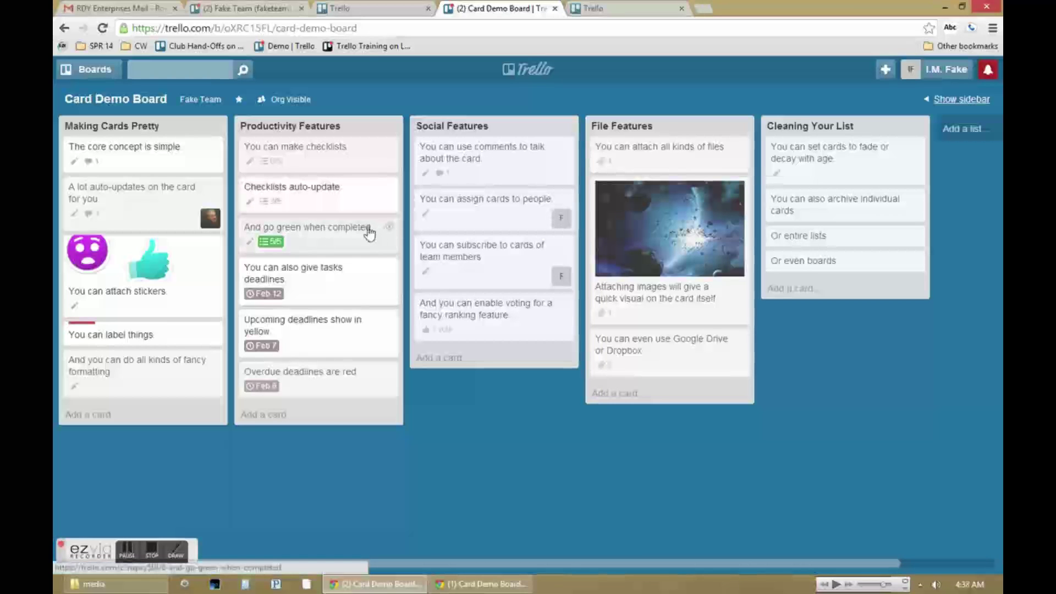
Give the 'You can also give tasks deadlines' card a Feb 18 due date.
{"action": "left_click", "coordinate": [354, 290]}
{"action": "left_click", "coordinate": [393, 130]}
{"action": "left_click", "coordinate": [401, 319]}
{"action": "left_click", "coordinate": [365, 374]}
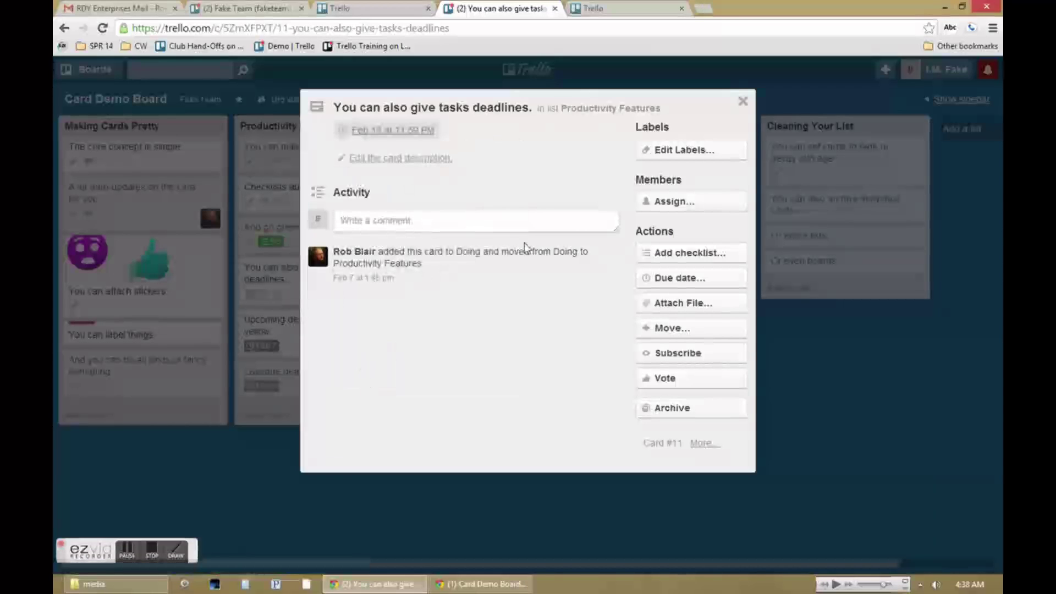
{"action": "left_click", "coordinate": [737, 104]}
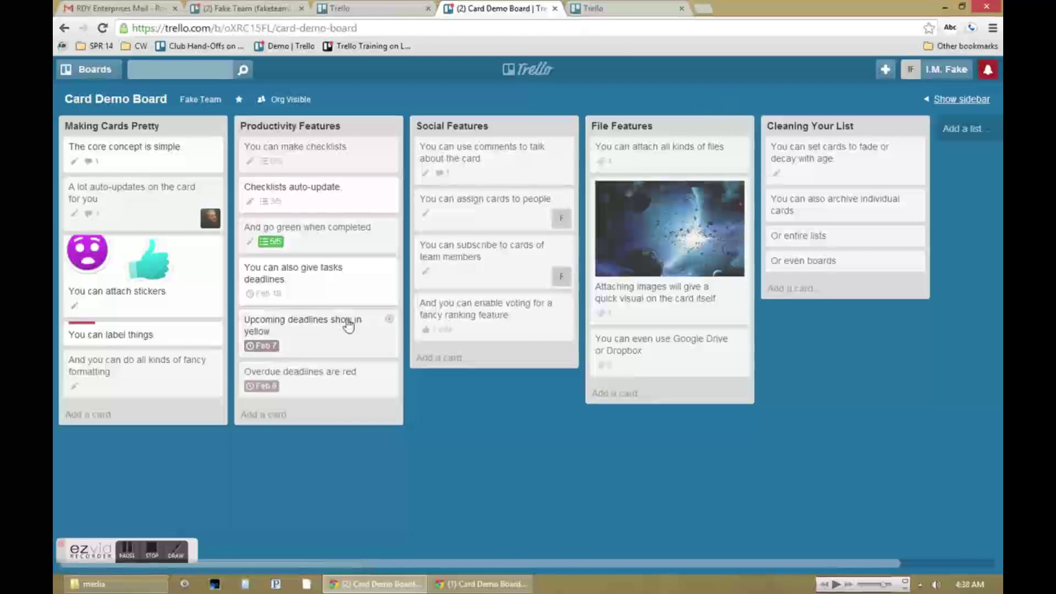
Set Upcoming deadlines to Feb 15 and Overdue deadlines to Feb 14 with the D shortcut.
{"action": "key", "text": "d"}
{"action": "left_click", "coordinate": [550, 479]}
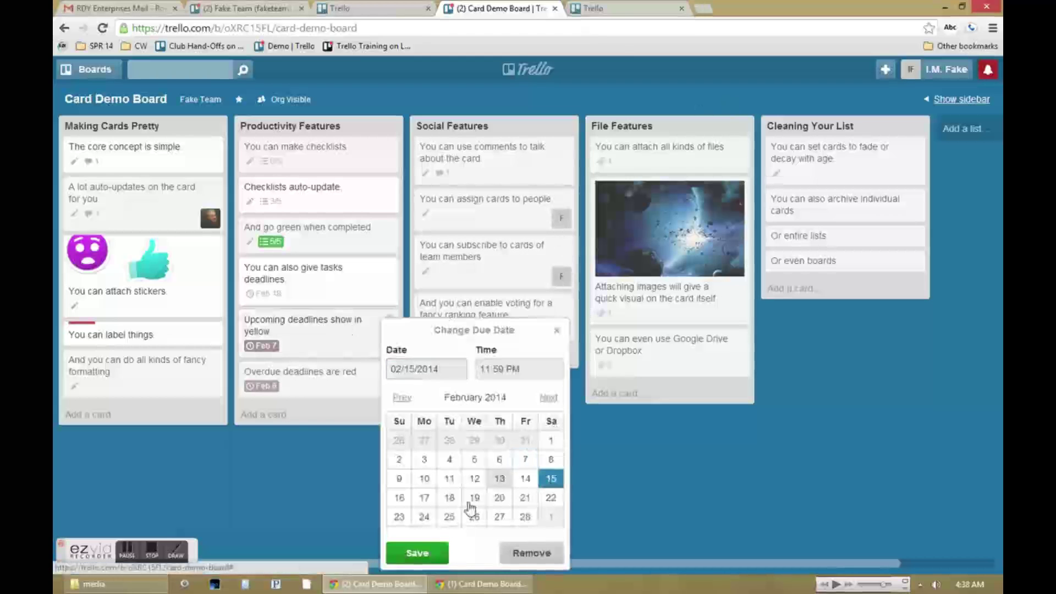
{"action": "left_click", "coordinate": [416, 552]}
{"action": "key", "text": "d"}
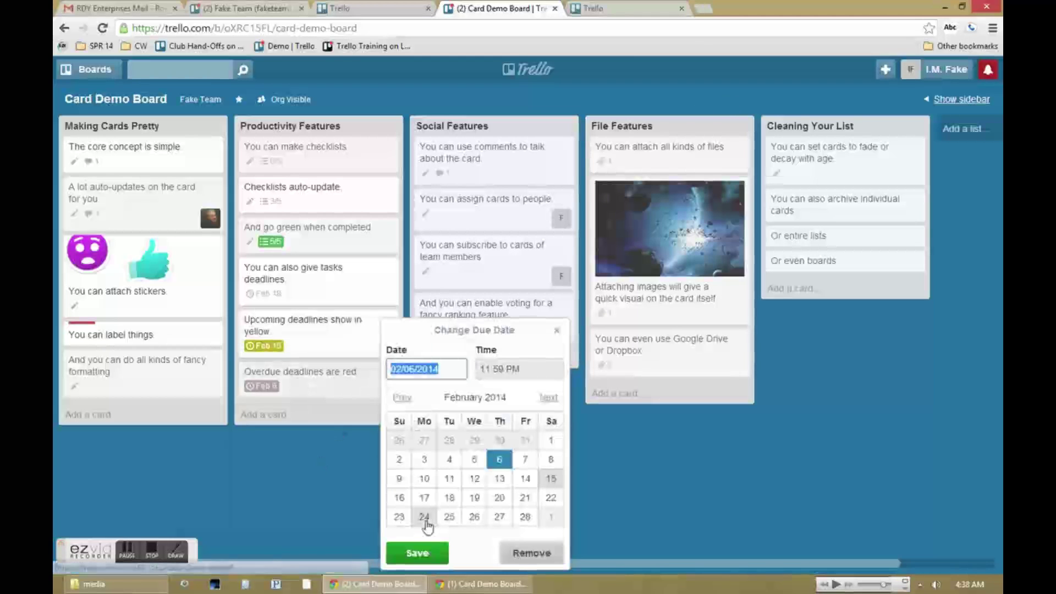
{"action": "left_click", "coordinate": [525, 478]}
{"action": "left_click", "coordinate": [417, 553]}
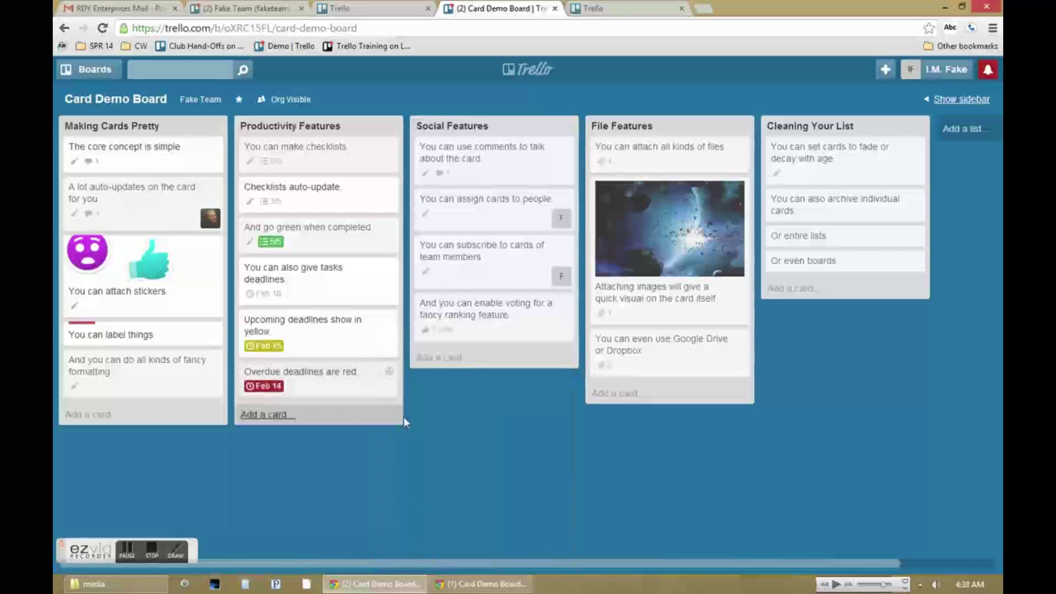
{"action": "key", "text": "Return"}
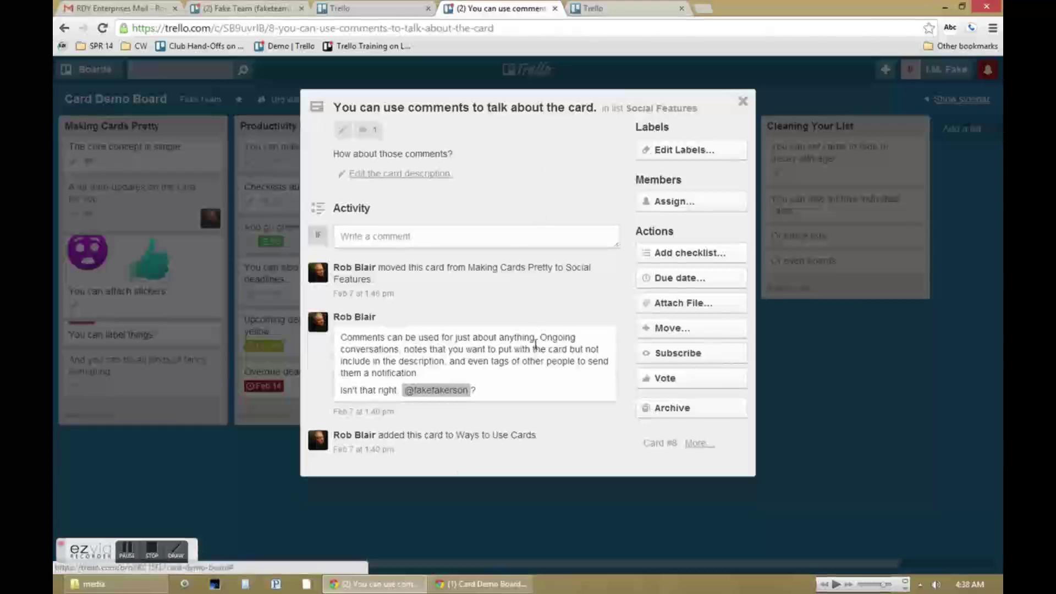
Look at the comments card, then make yourself the only member of the assigning card.
{"action": "left_click", "coordinate": [507, 238]}
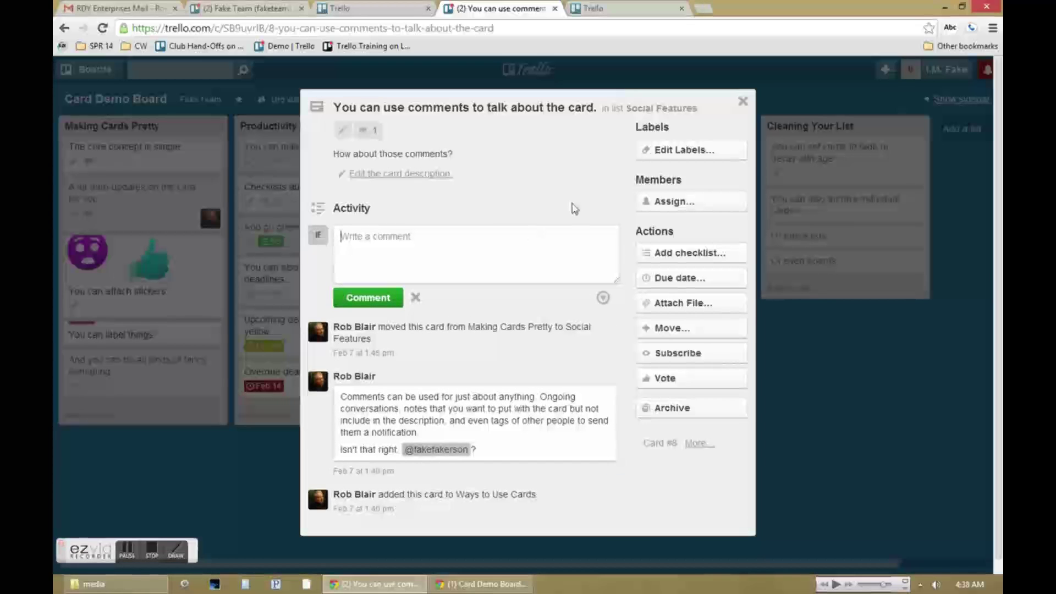
{"action": "left_click", "coordinate": [743, 102]}
{"action": "left_click", "coordinate": [481, 204]}
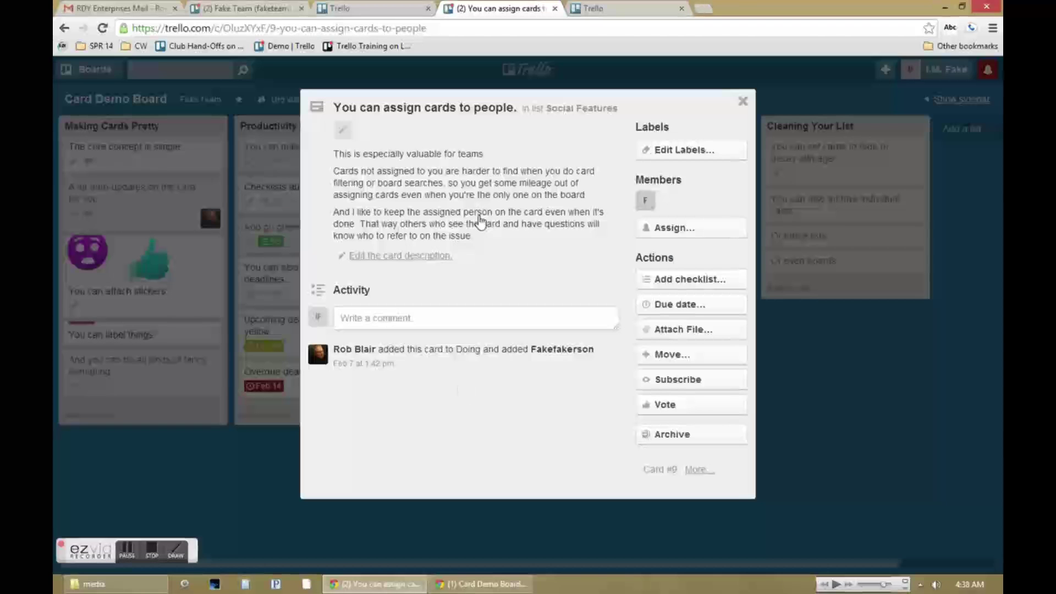
{"action": "left_click", "coordinate": [676, 228]}
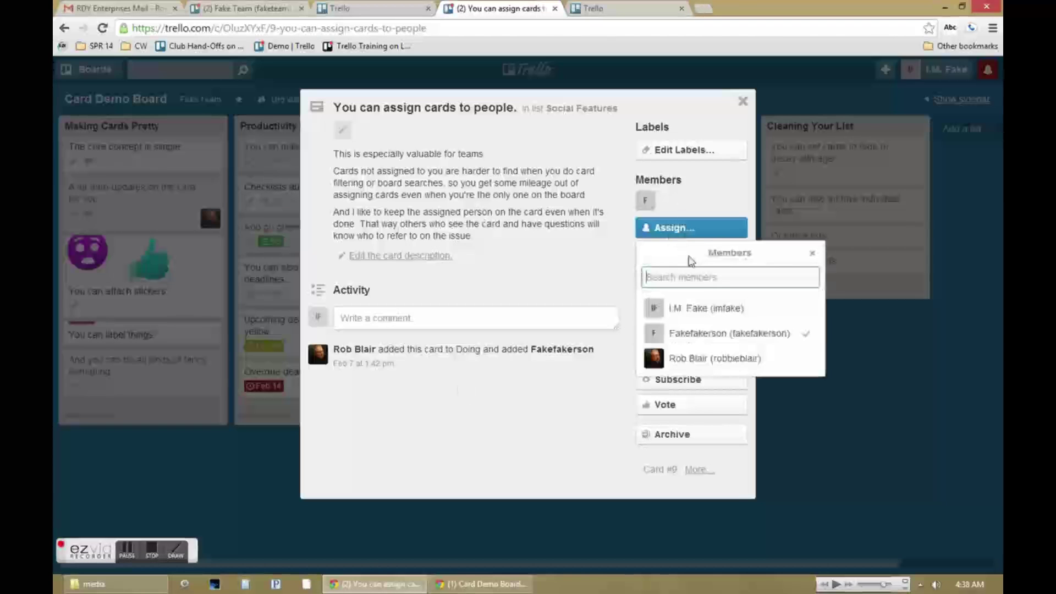
{"action": "left_click", "coordinate": [715, 331]}
{"action": "left_click", "coordinate": [715, 308]}
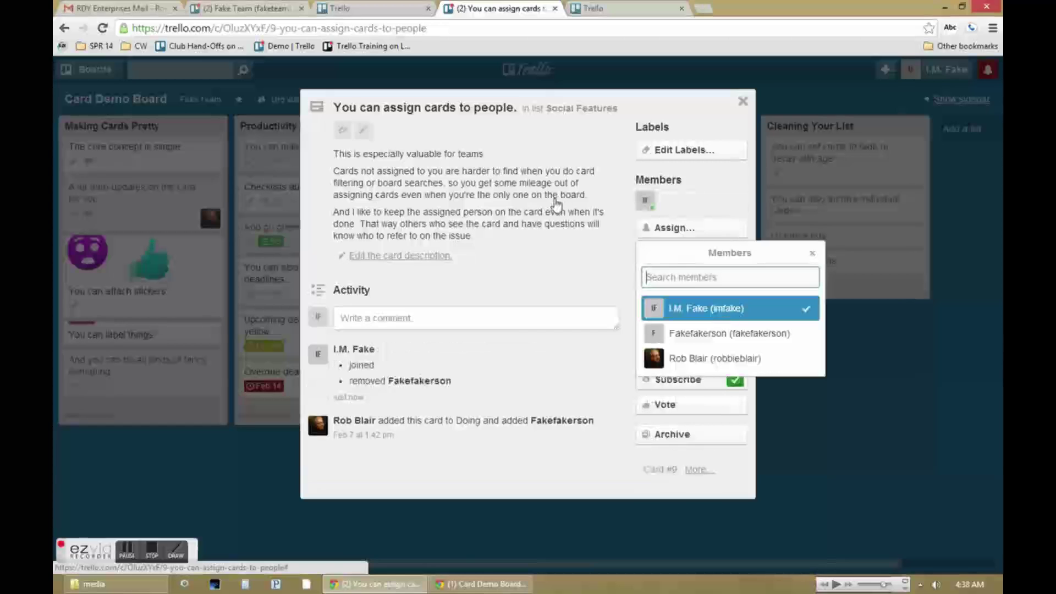
{"action": "left_click", "coordinate": [656, 126]}
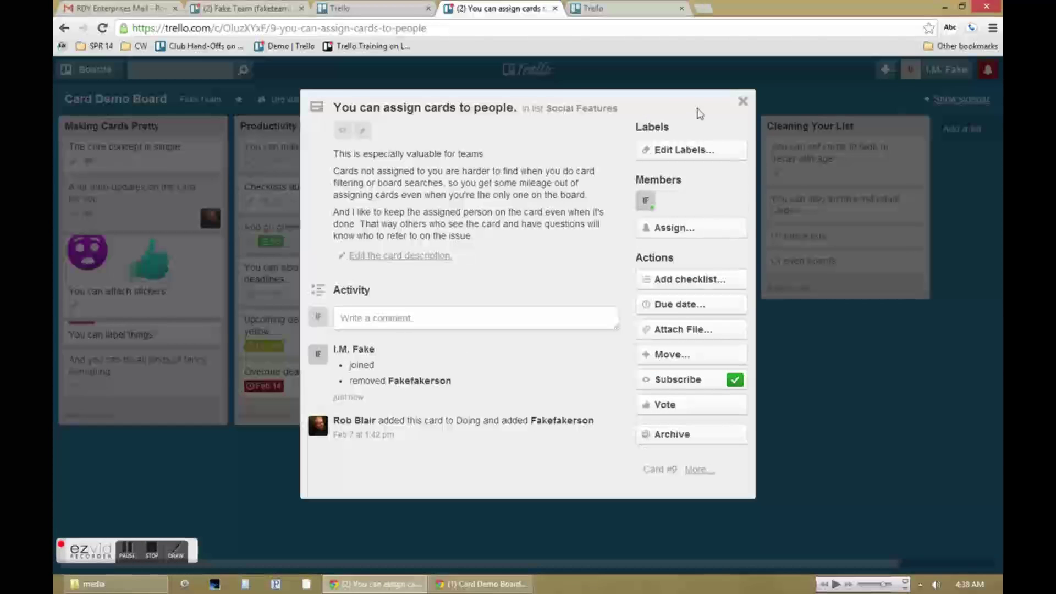
{"action": "left_click", "coordinate": [744, 104]}
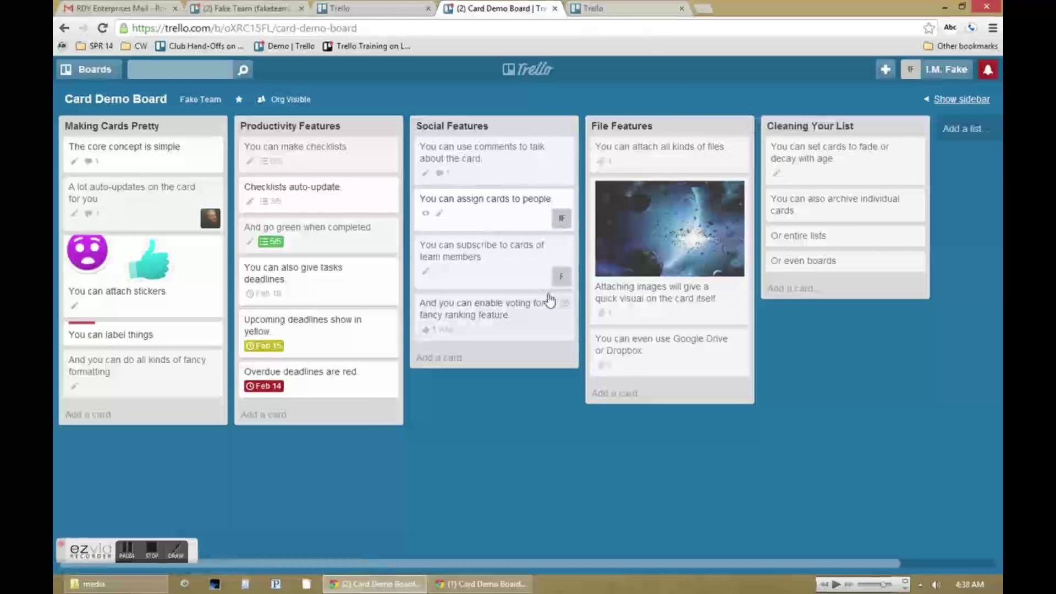
View the subscribe card, then cast your vote on the voting card.
{"action": "left_click", "coordinate": [540, 292]}
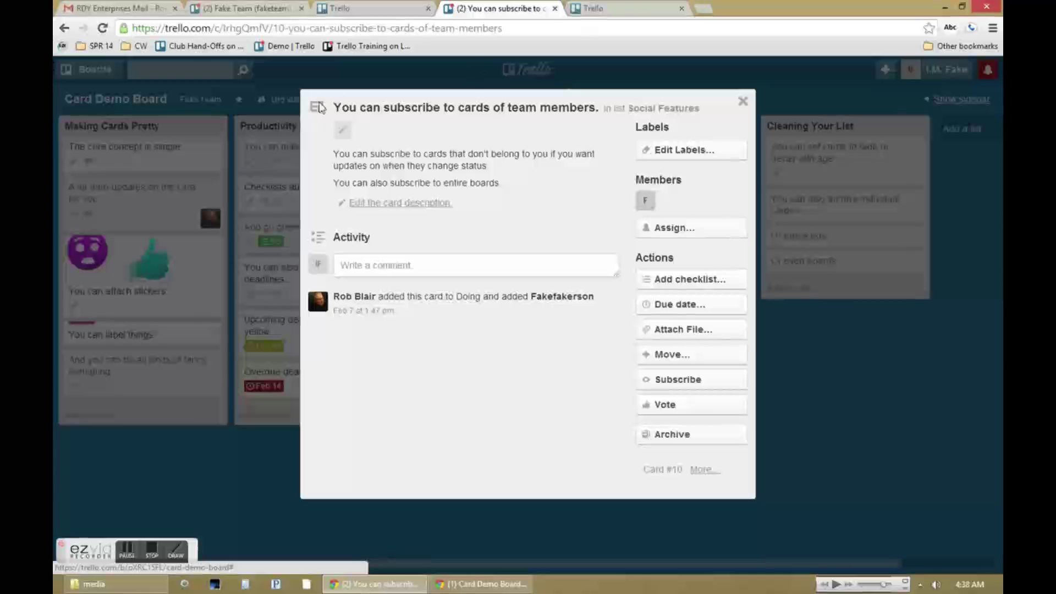
{"action": "left_click", "coordinate": [737, 104]}
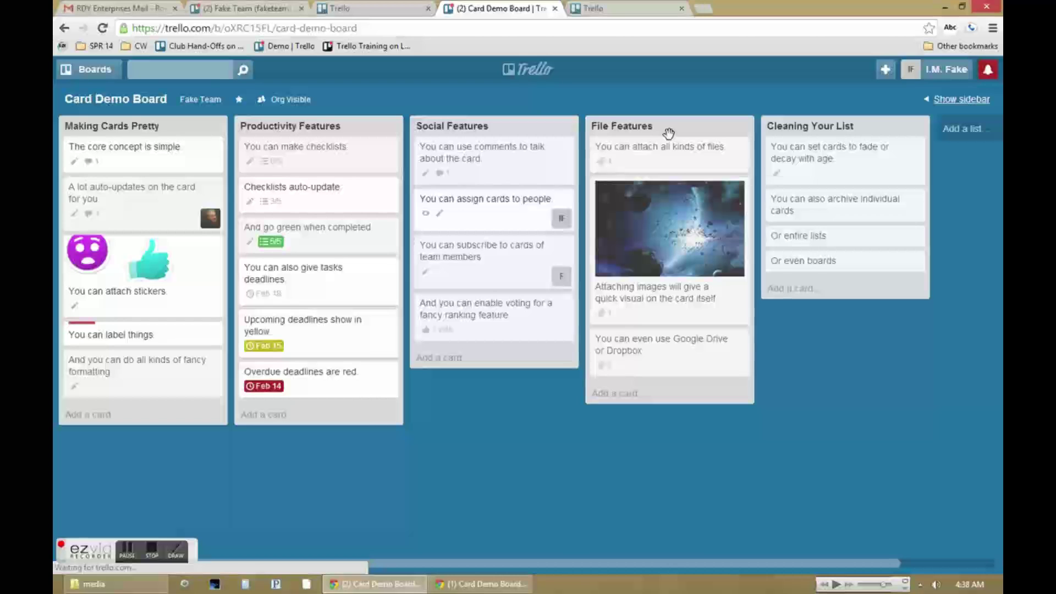
{"action": "left_click", "coordinate": [530, 328]}
{"action": "left_click", "coordinate": [709, 392]}
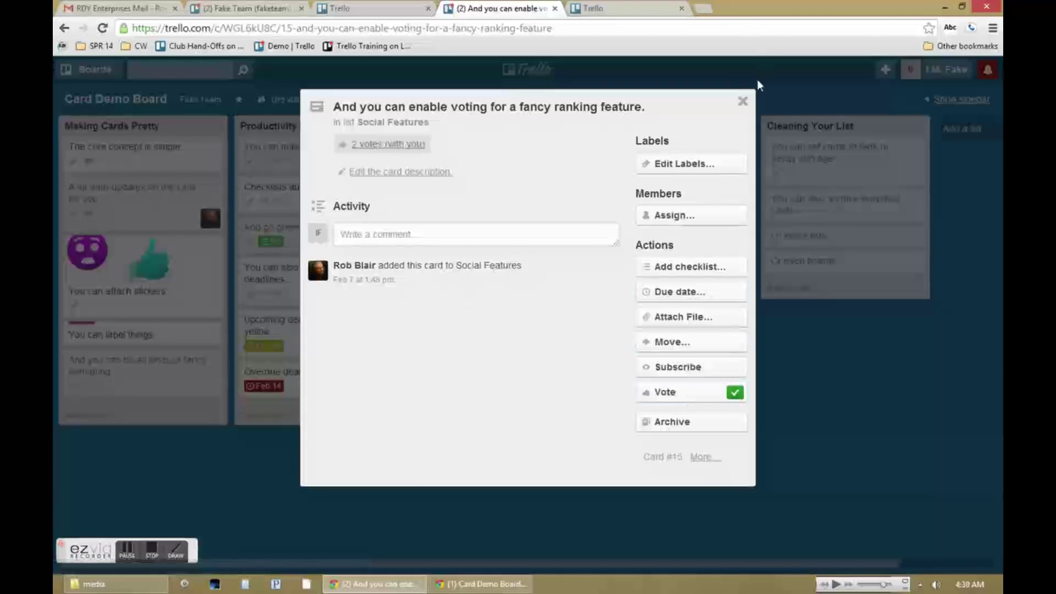
{"action": "left_click", "coordinate": [742, 101]}
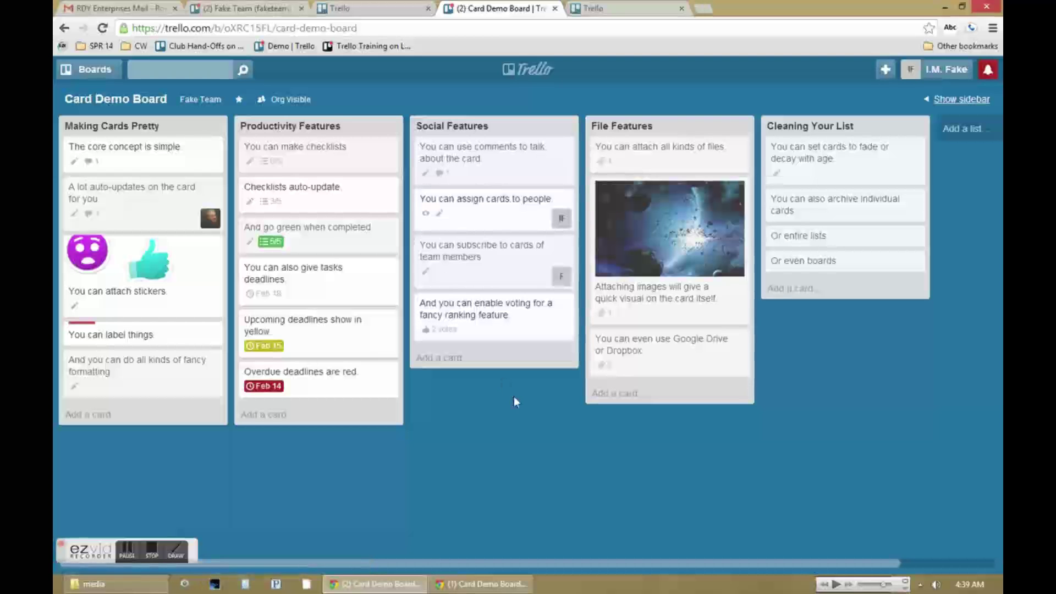
Drag the grim-reaper image from the desktop onto the file card as its cover.
{"action": "left_click", "coordinate": [681, 153]}
{"action": "left_click", "coordinate": [962, 7]}
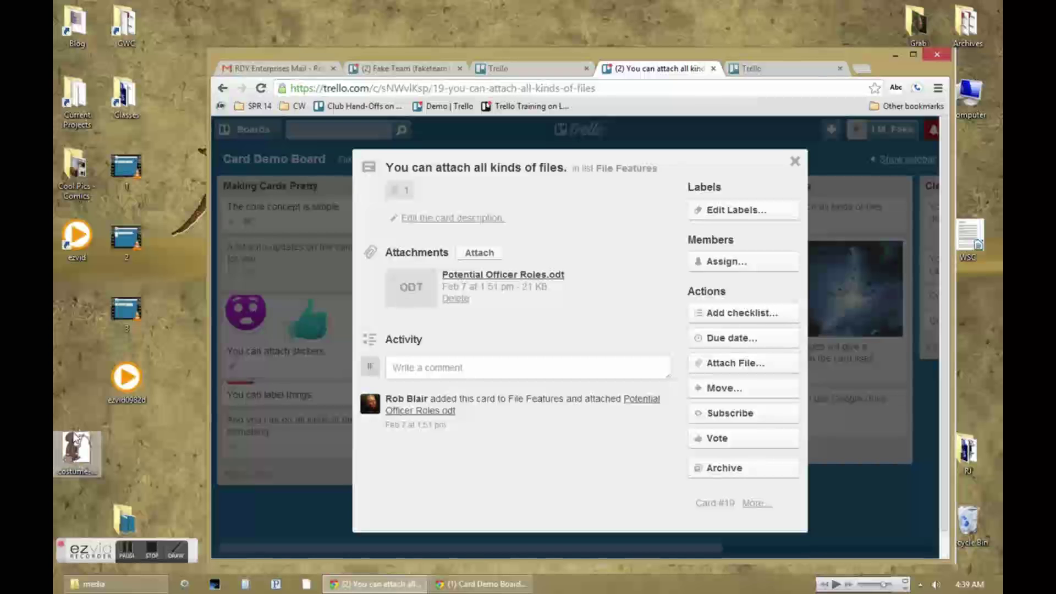
{"action": "left_click_drag", "start_coordinate": [66, 454], "coordinate": [605, 275]}
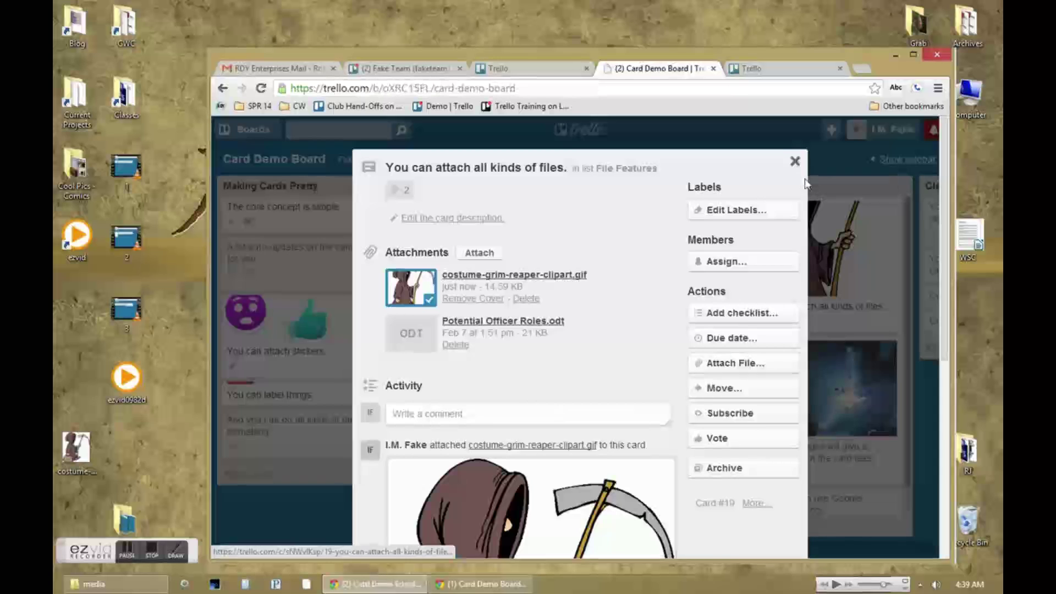
{"action": "left_click", "coordinate": [795, 164]}
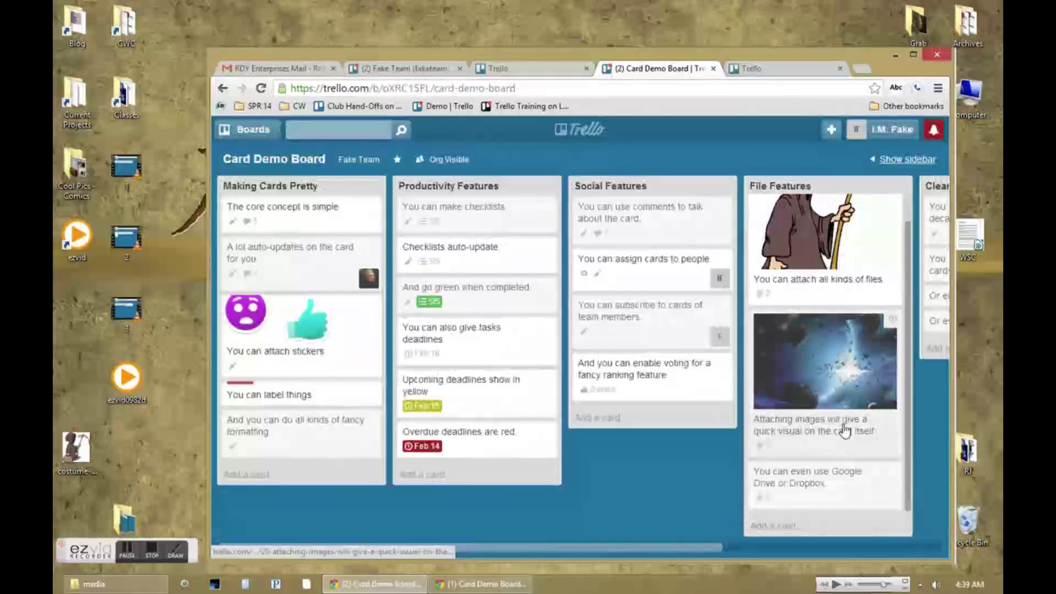
Attach a google.com link to the Google Drive or Dropbox card.
{"action": "left_click", "coordinate": [833, 483]}
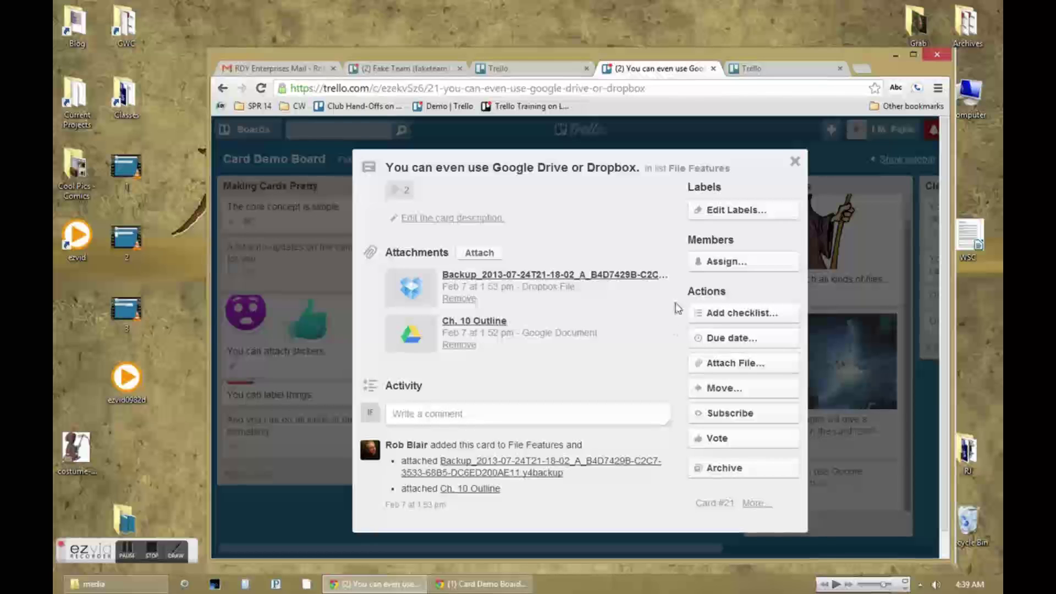
{"action": "left_click", "coordinate": [706, 368]}
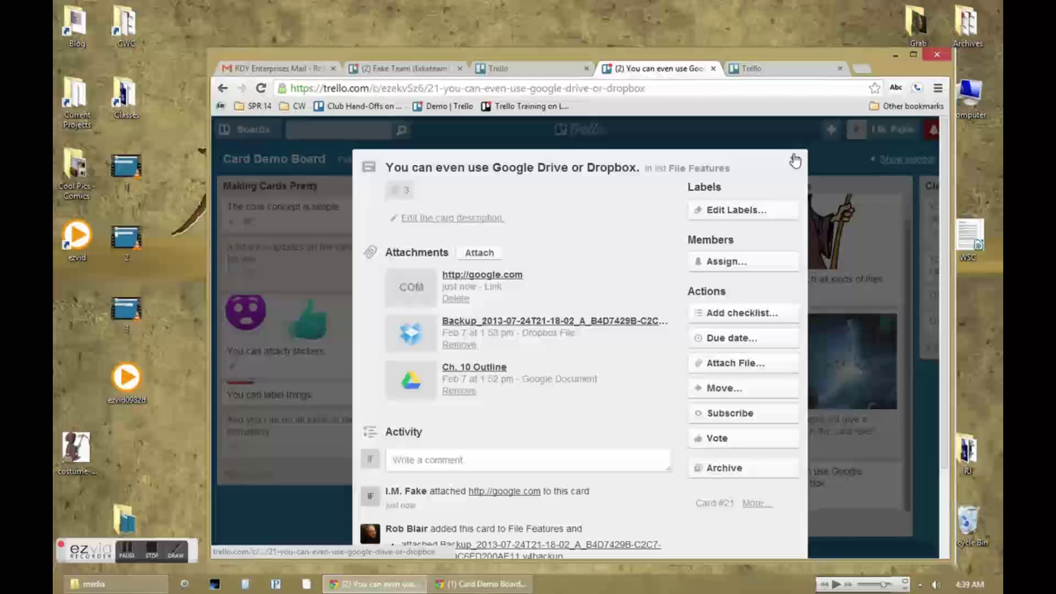
{"action": "left_click", "coordinate": [795, 161]}
Archive the archiving-cards card and the whole Cleaning Your List list.
{"action": "left_click_drag", "start_coordinate": [330, 549], "coordinate": [550, 548]}
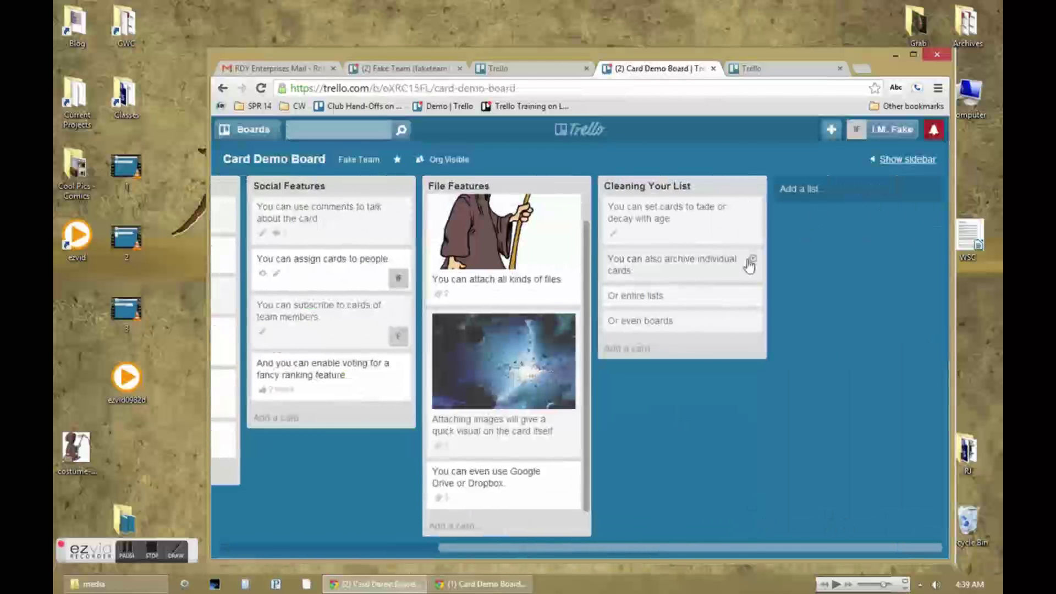
{"action": "left_click", "coordinate": [752, 260]}
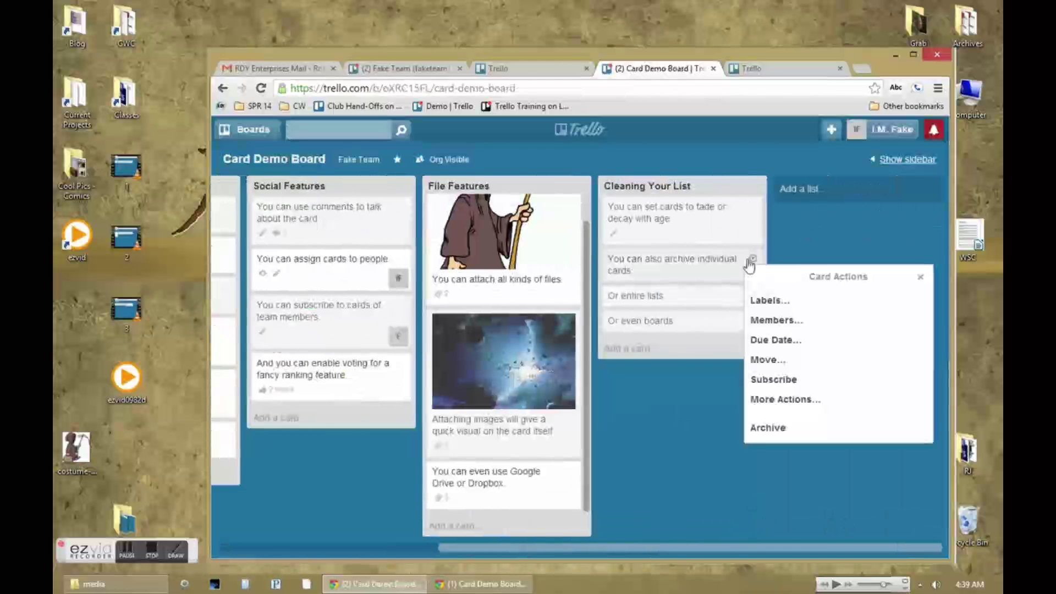
{"action": "left_click", "coordinate": [790, 429]}
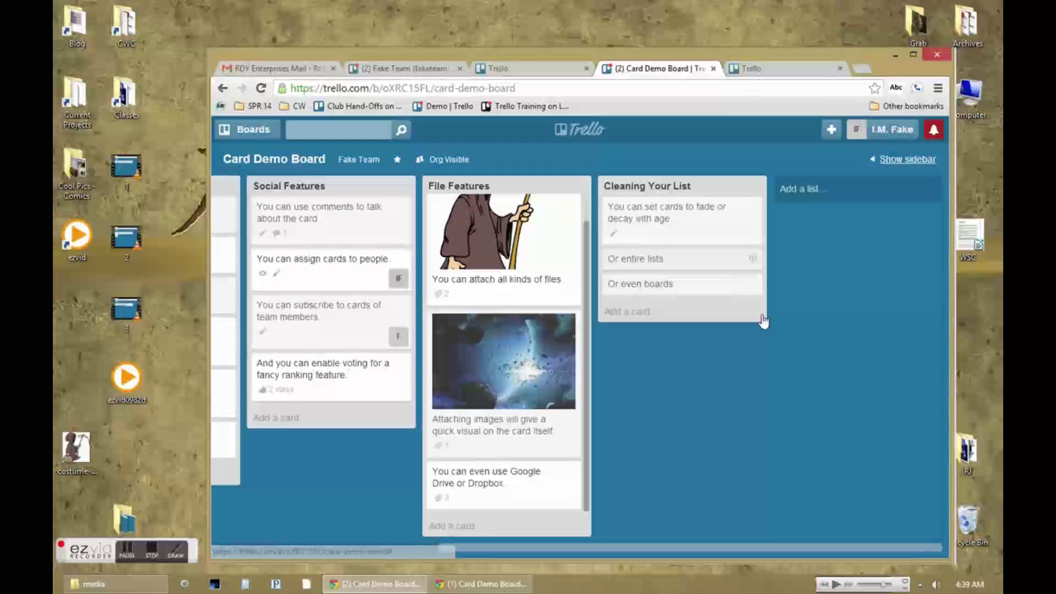
{"action": "left_click", "coordinate": [758, 189]}
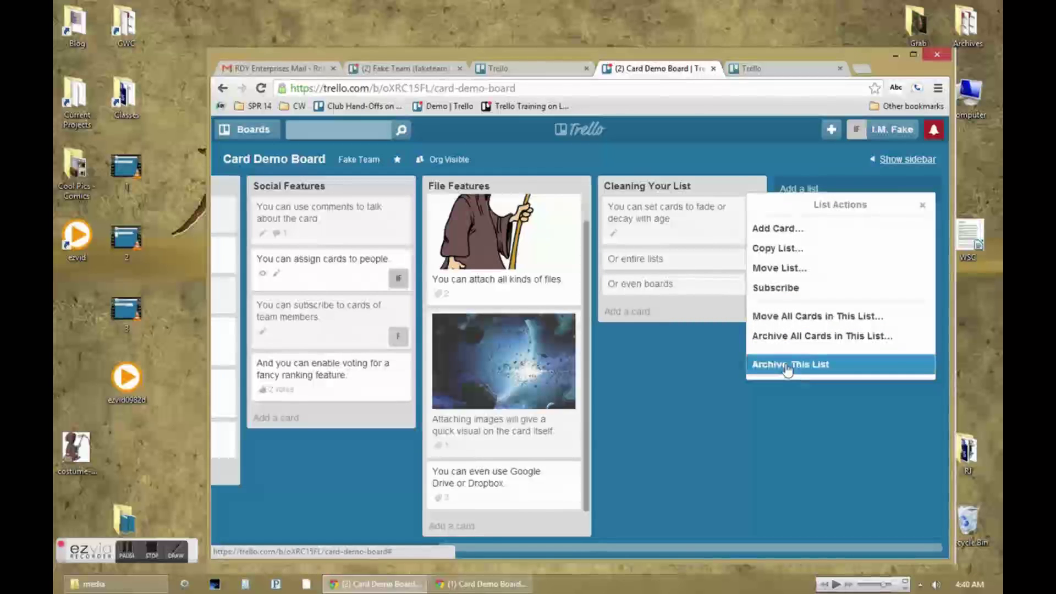
{"action": "left_click", "coordinate": [788, 365]}
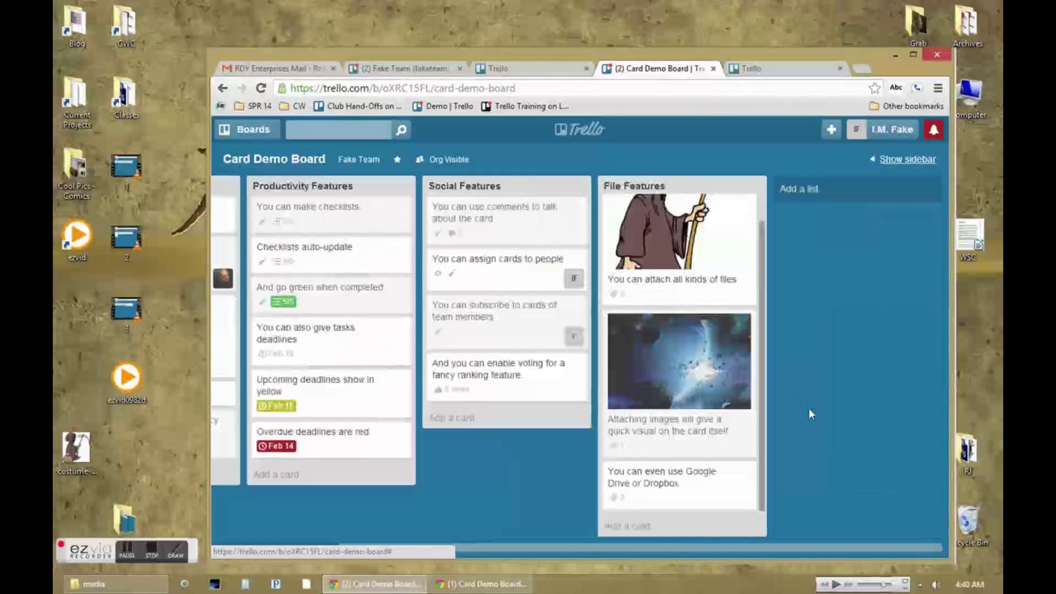
Leave the board via the side menu and confirm.
{"action": "left_click", "coordinate": [895, 161]}
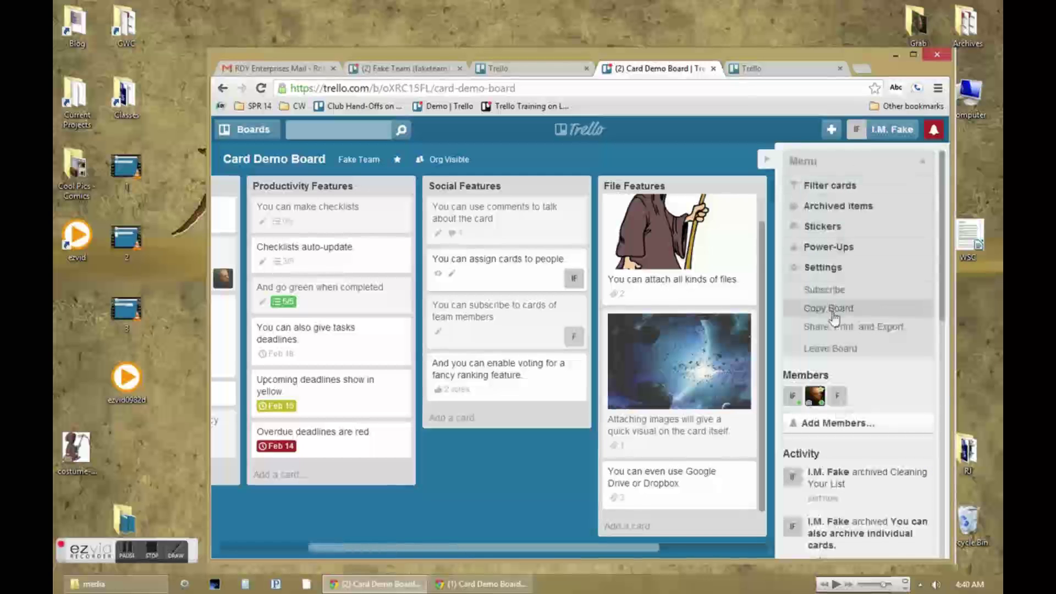
{"action": "left_click", "coordinate": [846, 349]}
{"action": "left_click", "coordinate": [856, 432]}
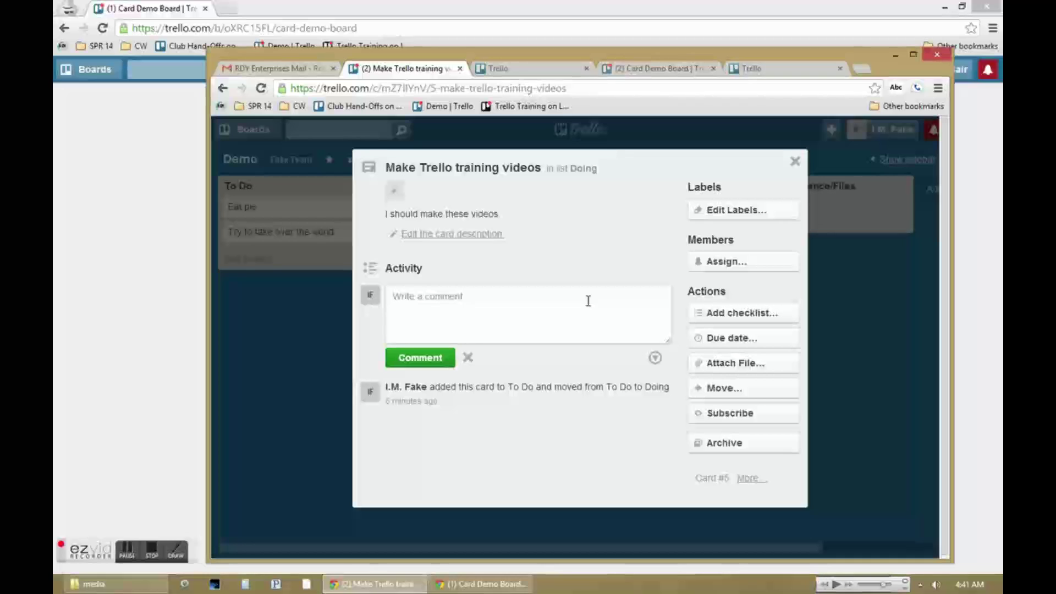
Post the comment 'Finished showing how cards can be used' on the card.
{"action": "type", "text": "Finished showing how"}
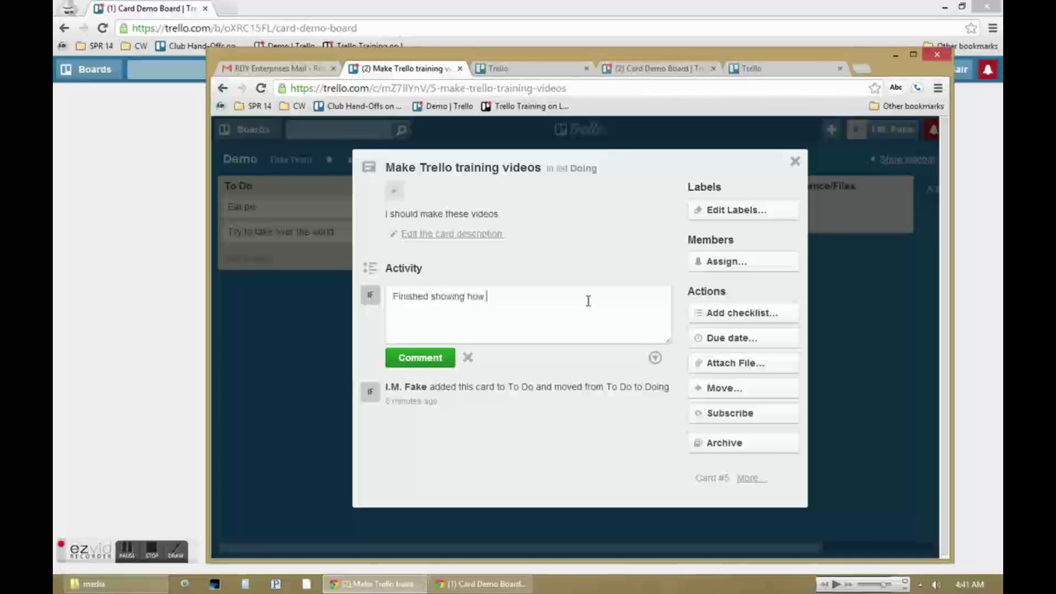
{"action": "type", "text": " cards can be us"}
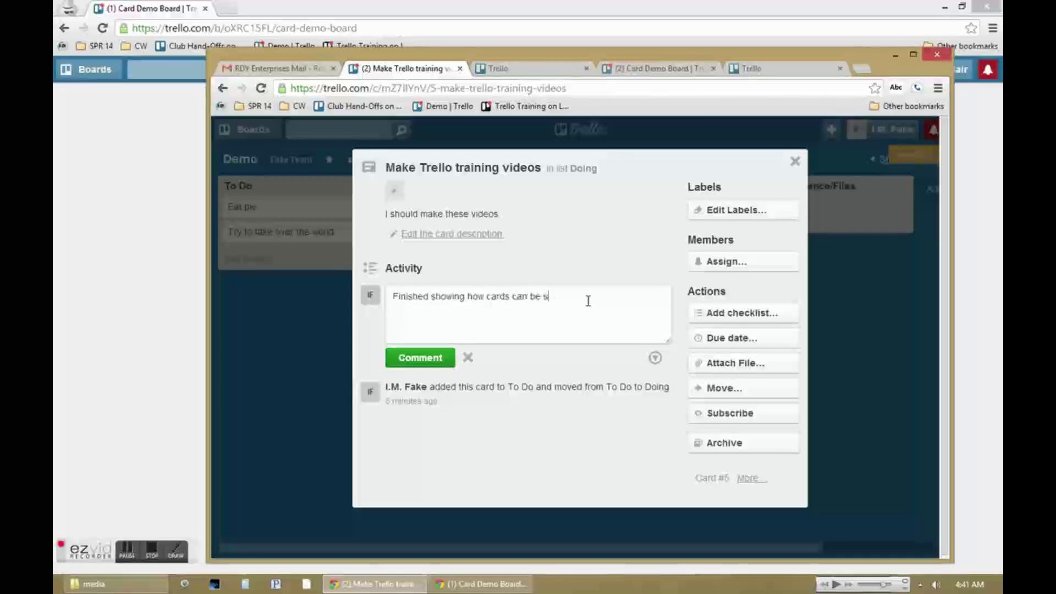
{"action": "key", "text": "BackSpace"}
{"action": "type", "text": "used"}
{"action": "left_click", "coordinate": [447, 358]}
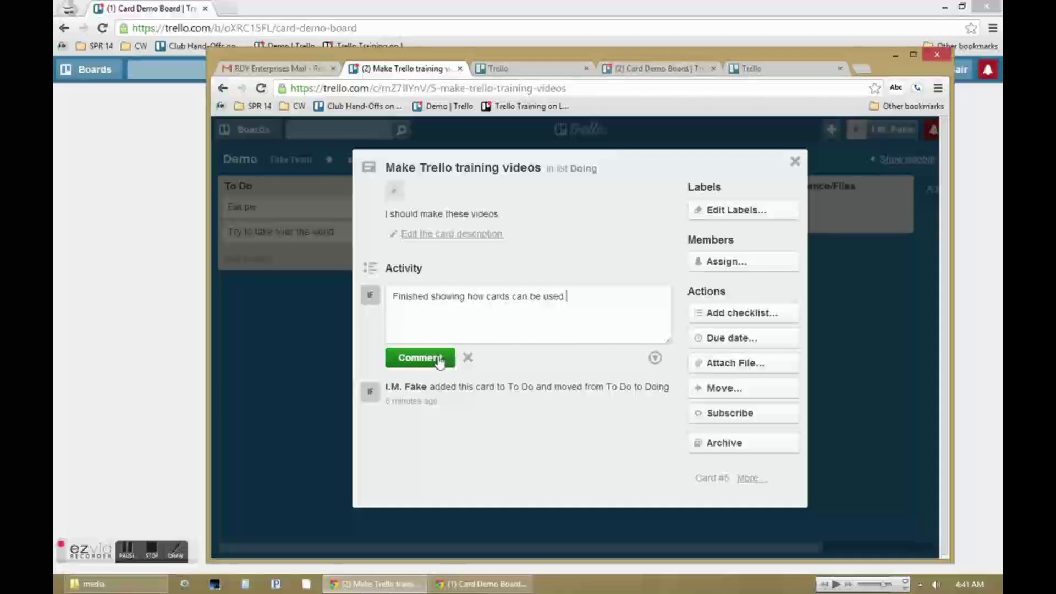
Add a checklist: 'Show how cards are used', 'Show how to create a Trello account', 'Show how to use Trello navigation'; tick the first.
{"action": "left_click", "coordinate": [697, 312]}
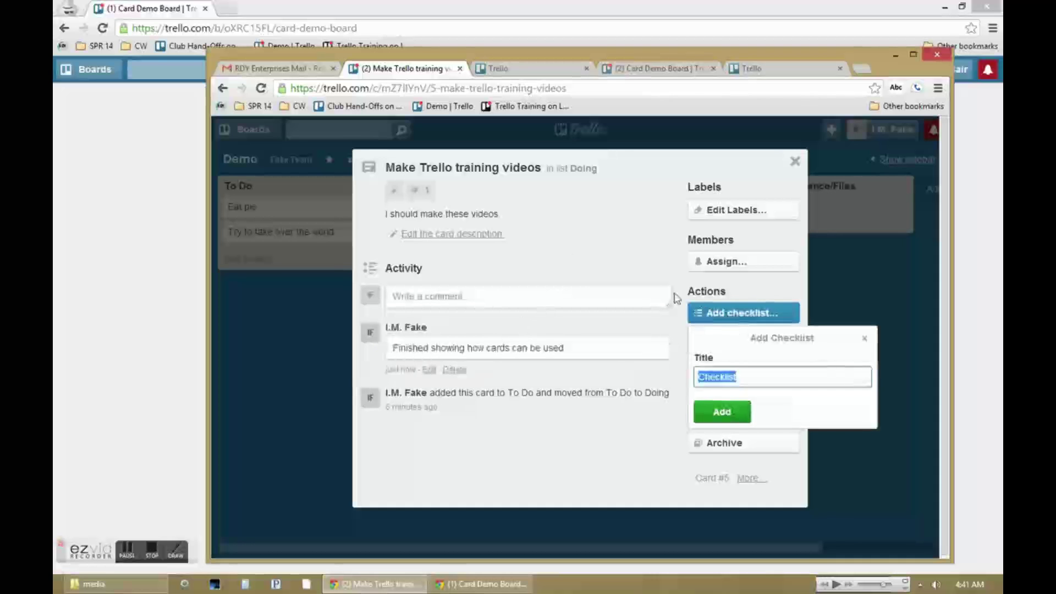
{"action": "key", "text": "Return"}
{"action": "type", "text": "Show how cards are used"}
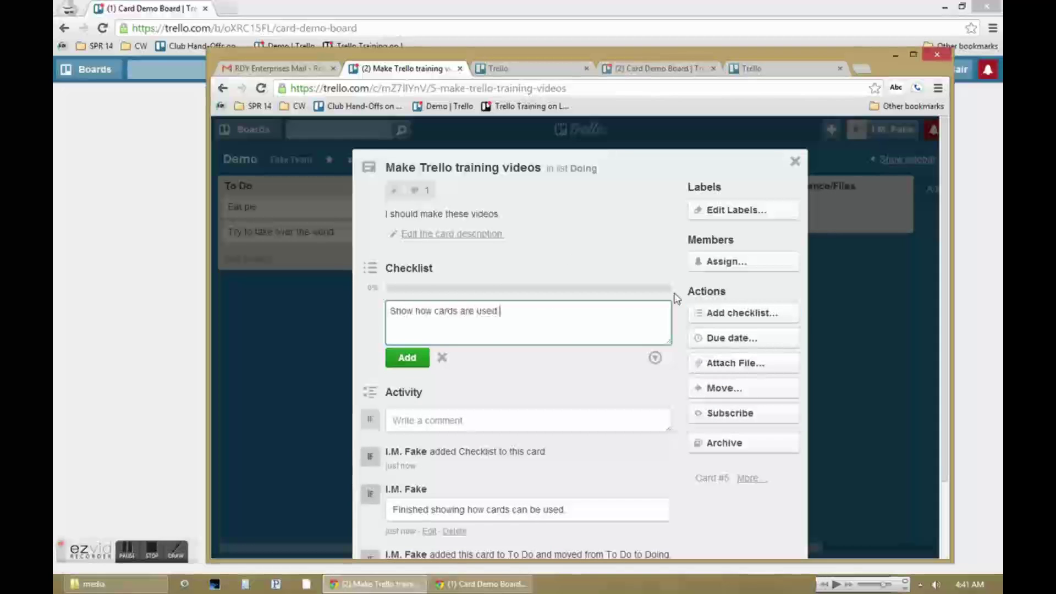
{"action": "key", "text": "Return"}
{"action": "type", "text": "Show how to create a Trello account"}
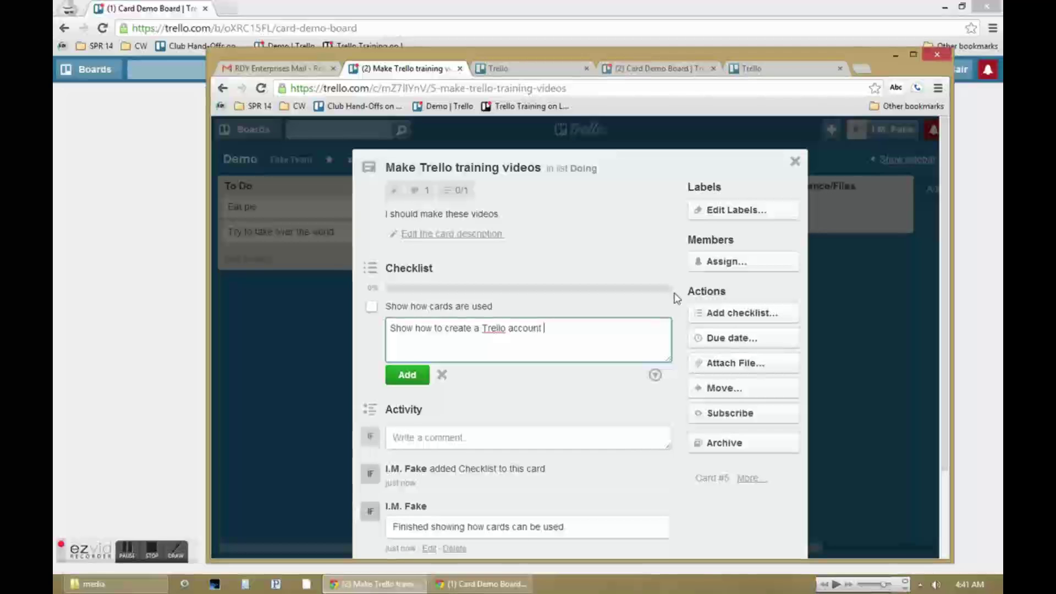
{"action": "key", "text": "Return"}
{"action": "type", "text": "Show "}
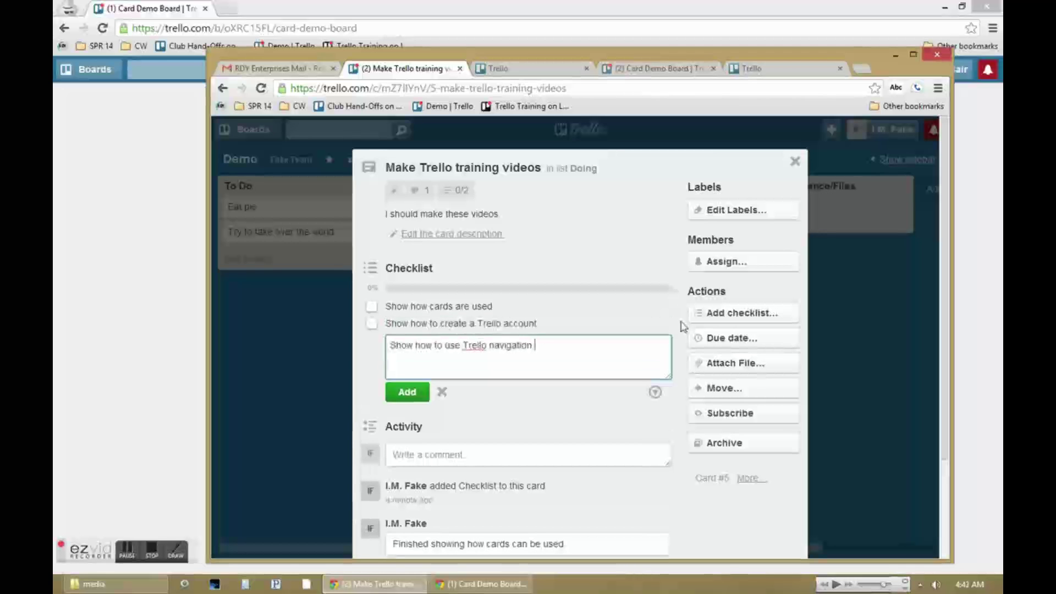
{"action": "type", "text": "how to use Trello navigation"}
{"action": "left_click", "coordinate": [407, 391]}
{"action": "left_click", "coordinate": [372, 306]}
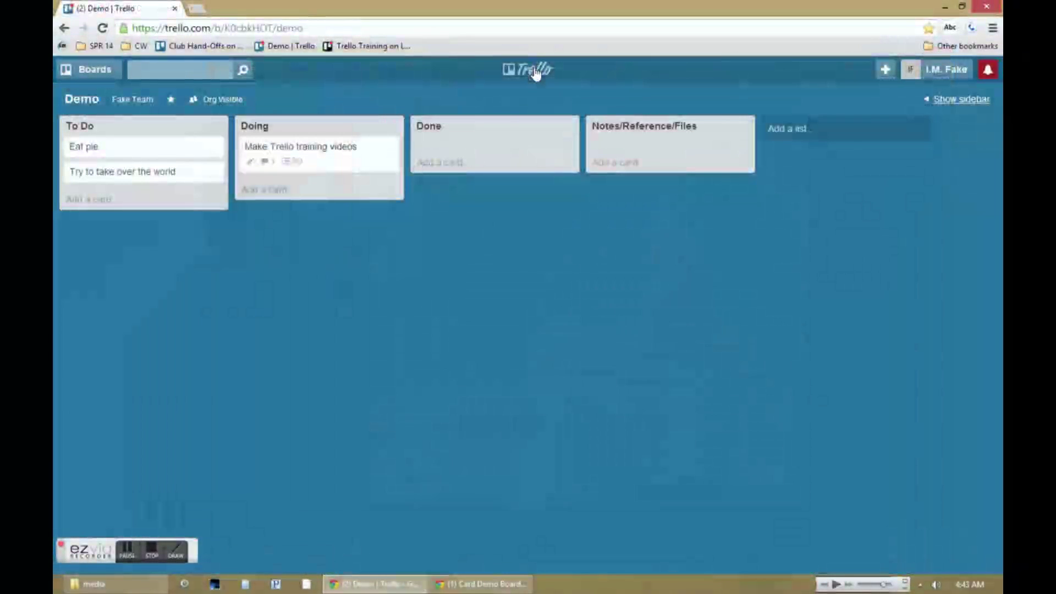
Visit the Trello home page, then open your profile Cards page from the account menu.
{"action": "left_click", "coordinate": [534, 72]}
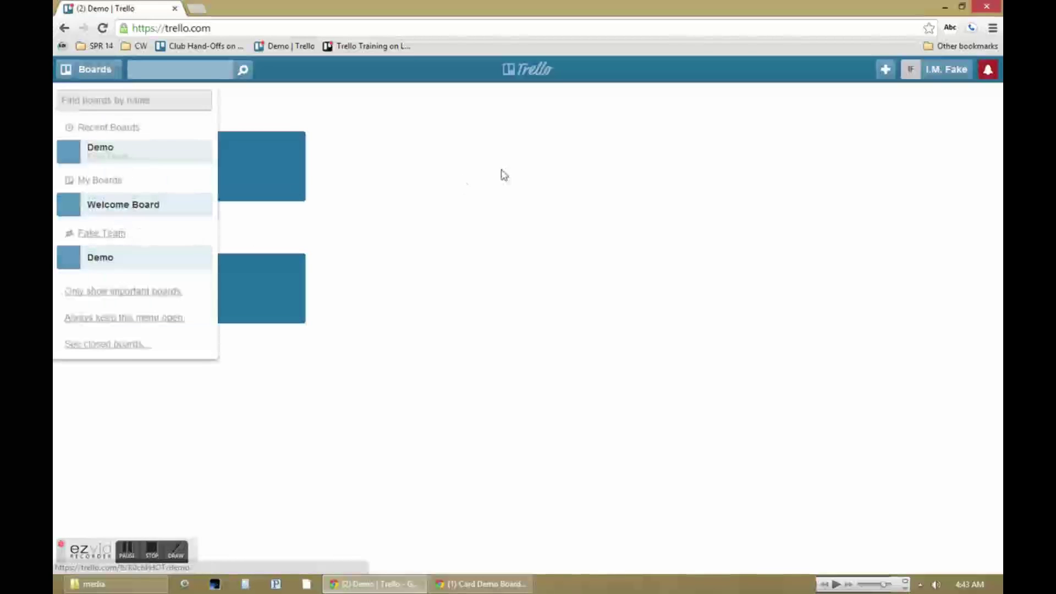
{"action": "left_click", "coordinate": [519, 167]}
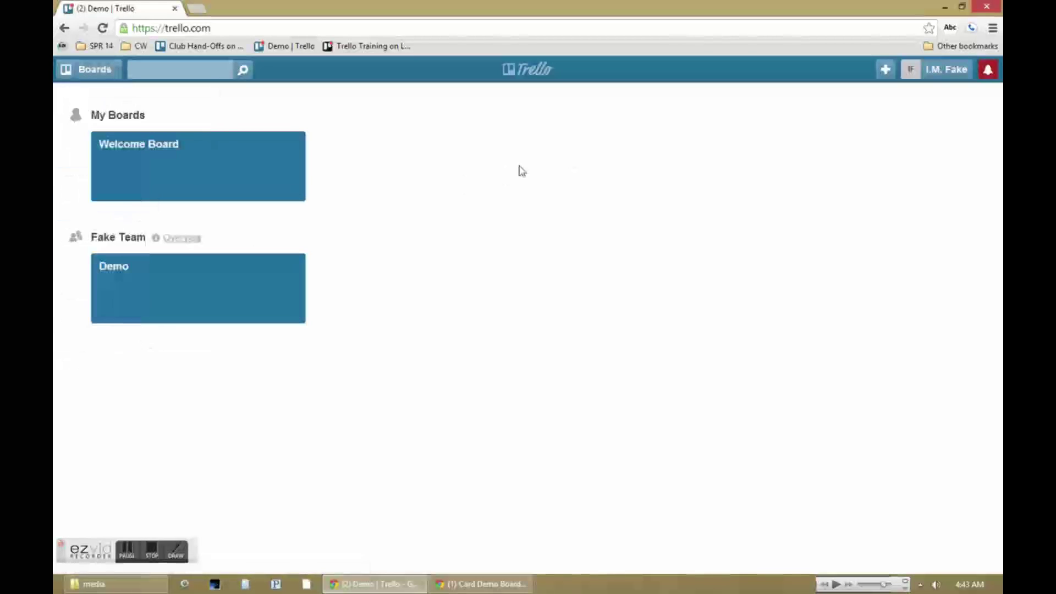
{"action": "left_click", "coordinate": [942, 83]}
{"action": "left_click", "coordinate": [914, 142]}
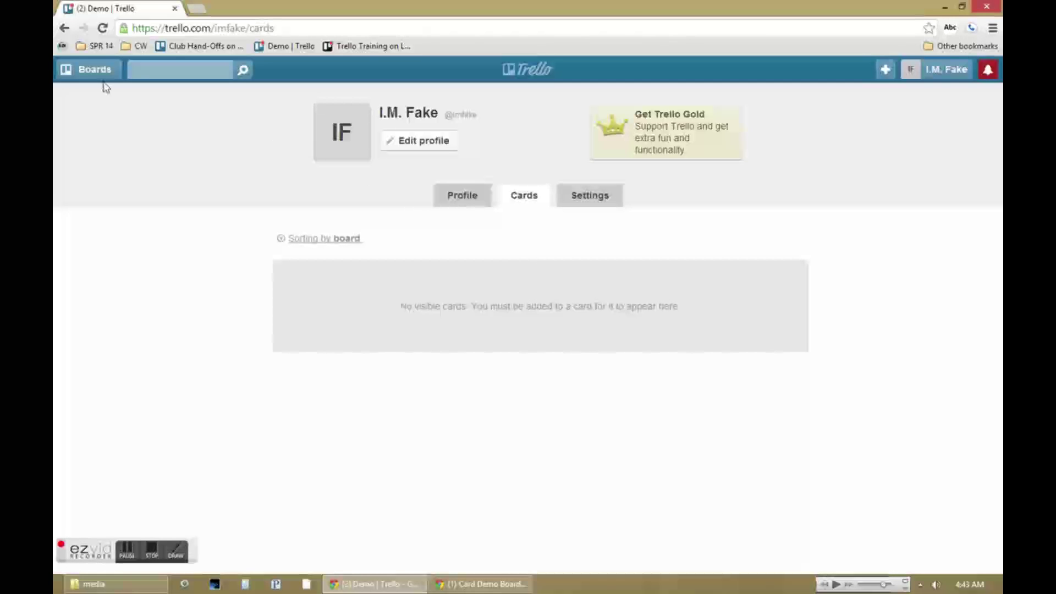
{"action": "left_click", "coordinate": [63, 71]}
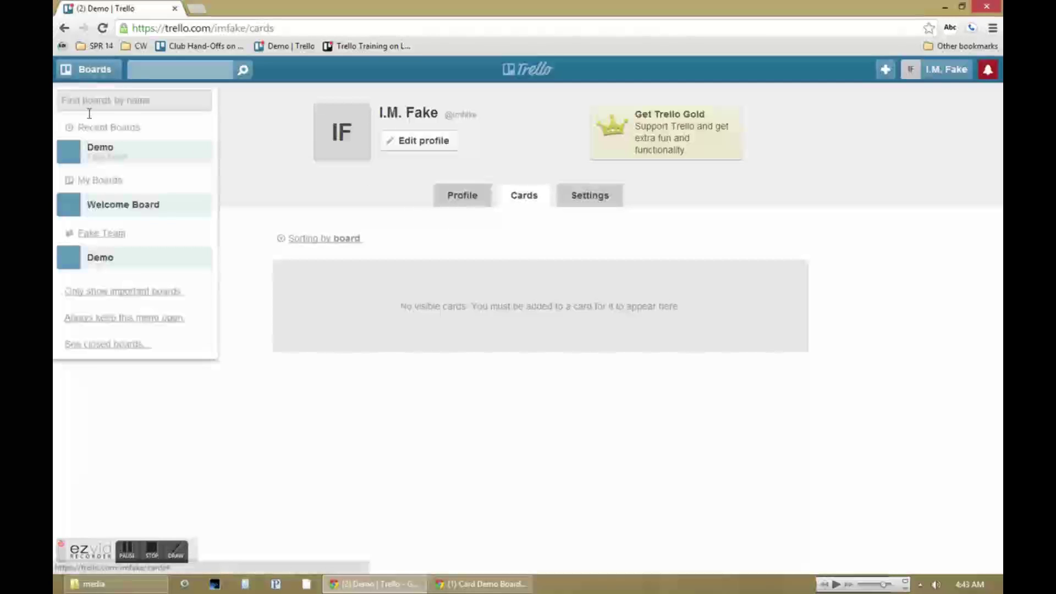
On Demo, date training videos Feb 15, join Eat pie with a later February date, and date Take over the world Feb 25.
{"action": "left_click", "coordinate": [104, 154]}
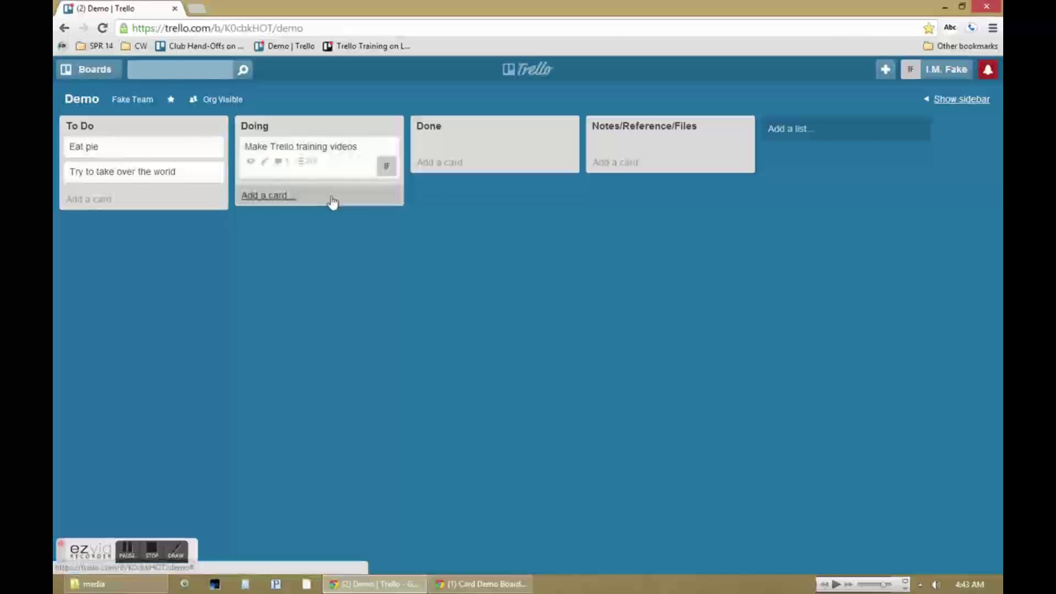
{"action": "key", "text": "d"}
{"action": "left_click", "coordinate": [549, 313]}
{"action": "key", "text": "Return"}
{"action": "key", "text": "space"}
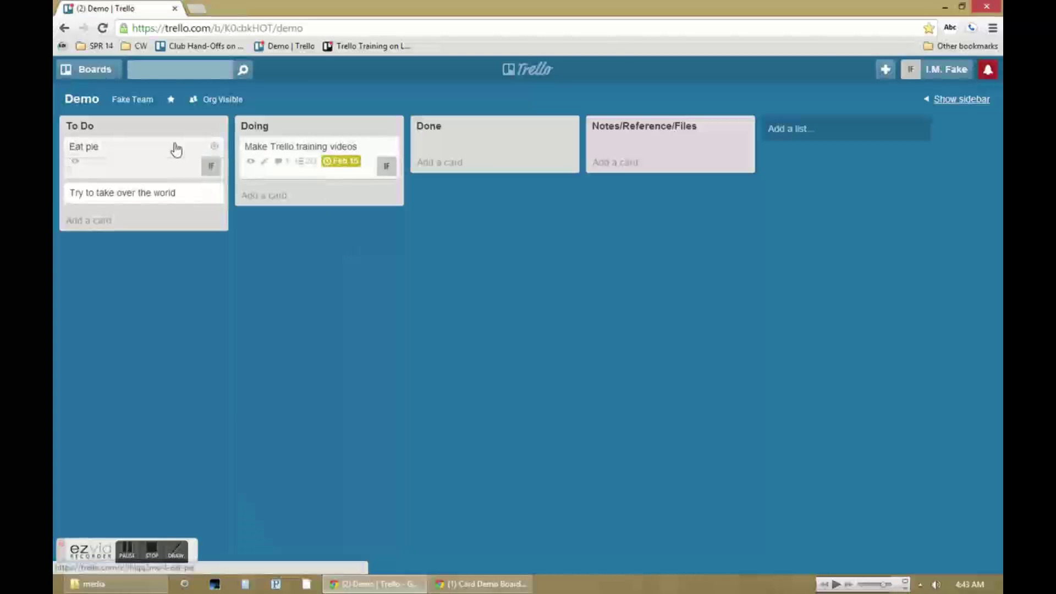
{"action": "key", "text": "d"}
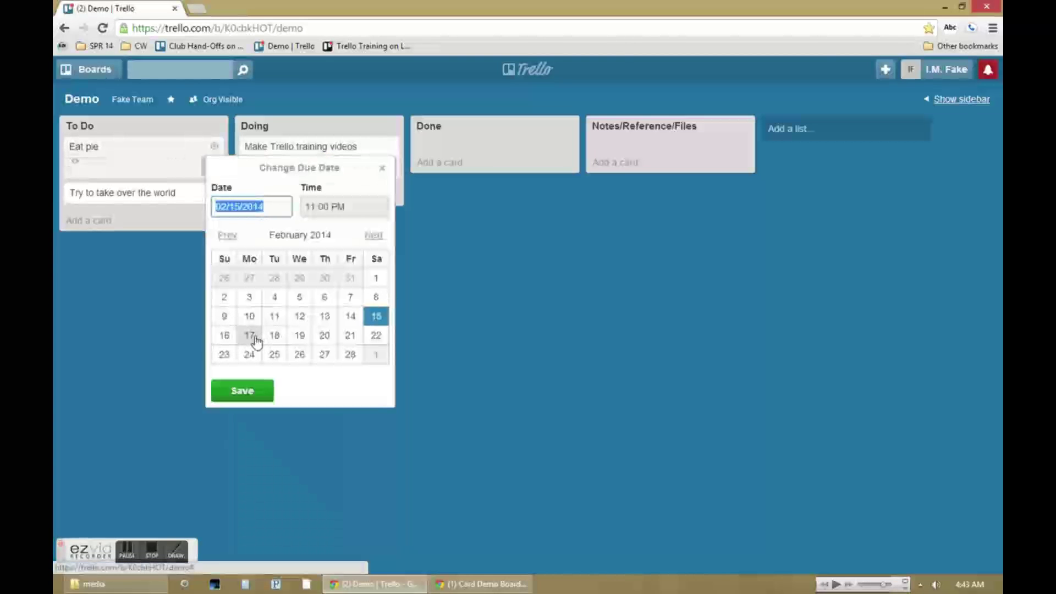
{"action": "left_click", "coordinate": [249, 335]}
{"action": "left_click", "coordinate": [264, 393]}
{"action": "key", "text": "space"}
{"action": "key", "text": "d"}
{"action": "left_click", "coordinate": [273, 399]}
{"action": "left_click", "coordinate": [248, 454]}
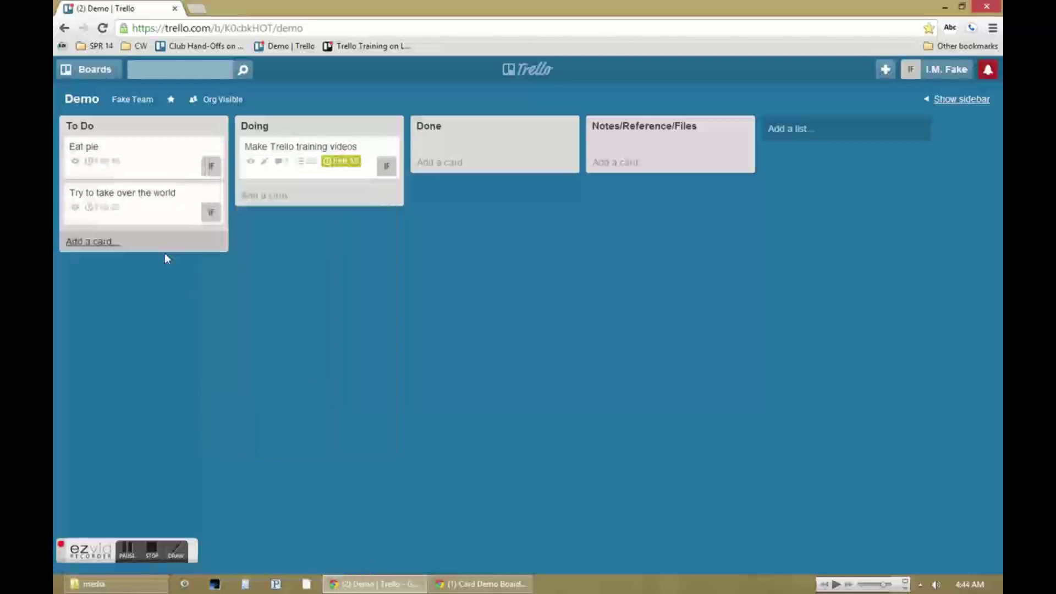
Add and join a 'Don't kill the pope' card, move it to the top of Doing, and view your Cards page.
{"action": "left_click", "coordinate": [164, 245]}
{"action": "type", "text": "Don't kill the pope"}
{"action": "key", "text": "Return"}
{"action": "key", "text": "space"}
{"action": "key", "text": "d"}
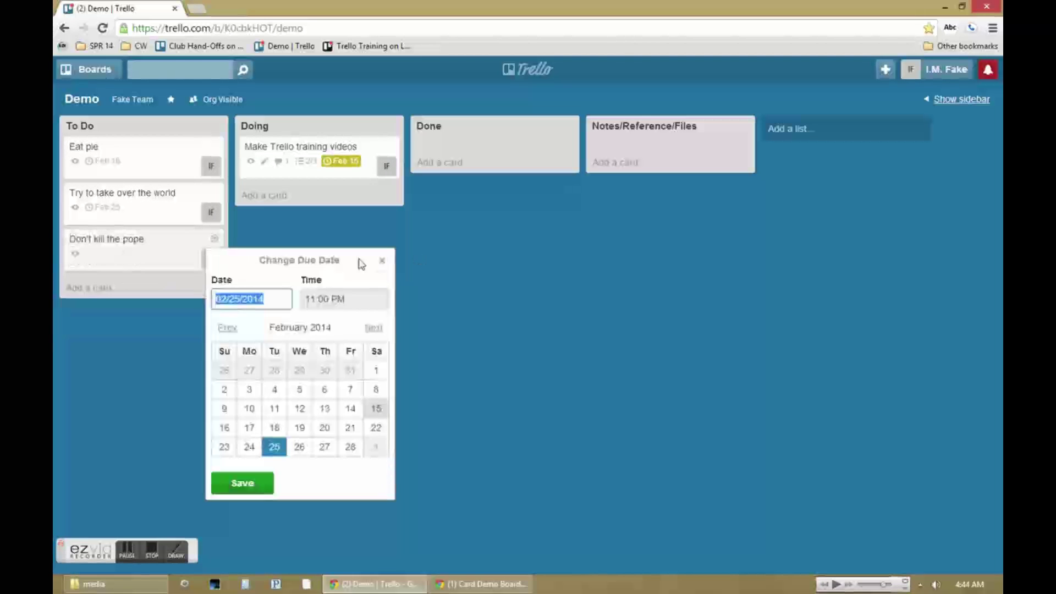
{"action": "key", "text": "Escape"}
{"action": "left_click_drag", "start_coordinate": [124, 259], "coordinate": [325, 159]}
{"action": "left_click", "coordinate": [946, 81]}
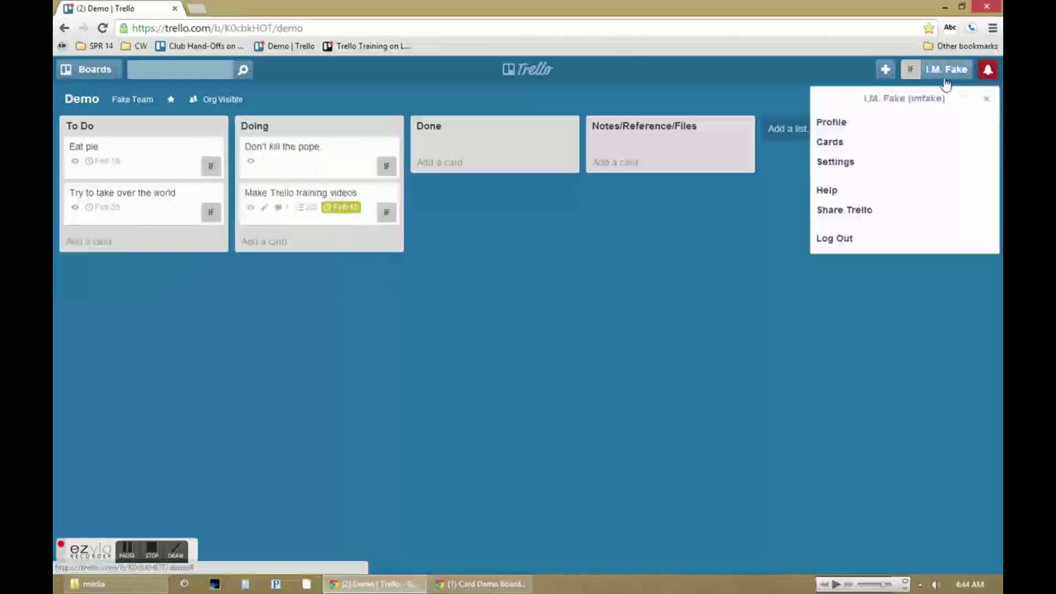
{"action": "left_click", "coordinate": [883, 148]}
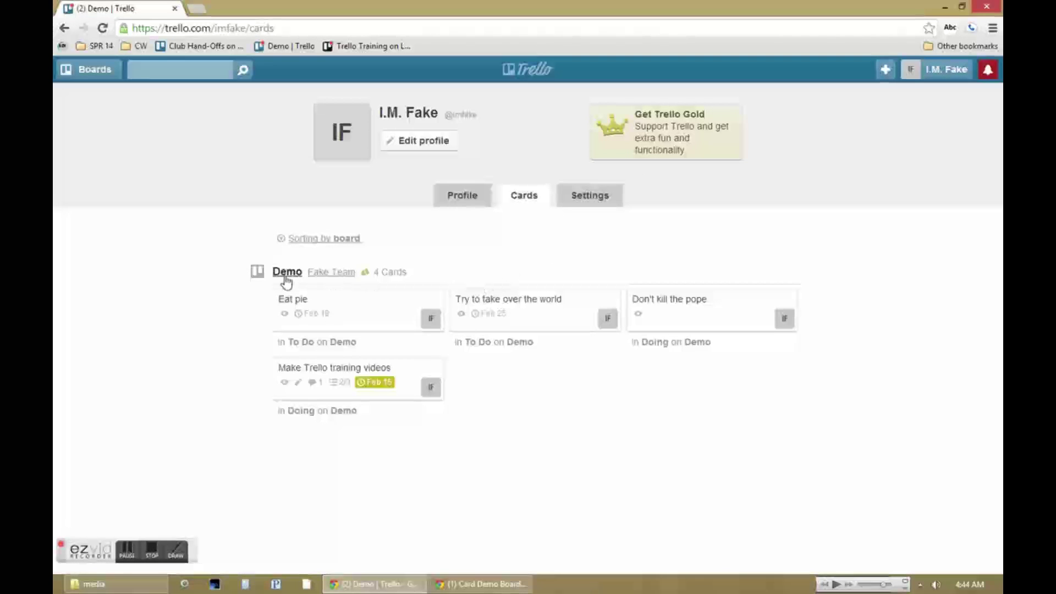
Sort the Cards page by due date, scroll through the groups, and open the training videos card.
{"action": "left_click", "coordinate": [347, 242]}
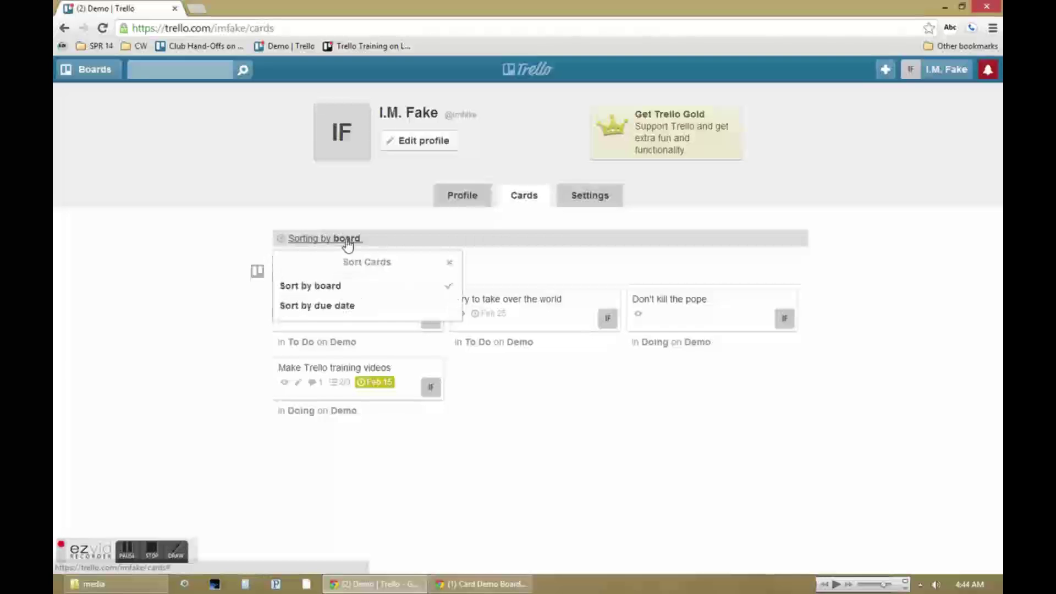
{"action": "left_click", "coordinate": [365, 315]}
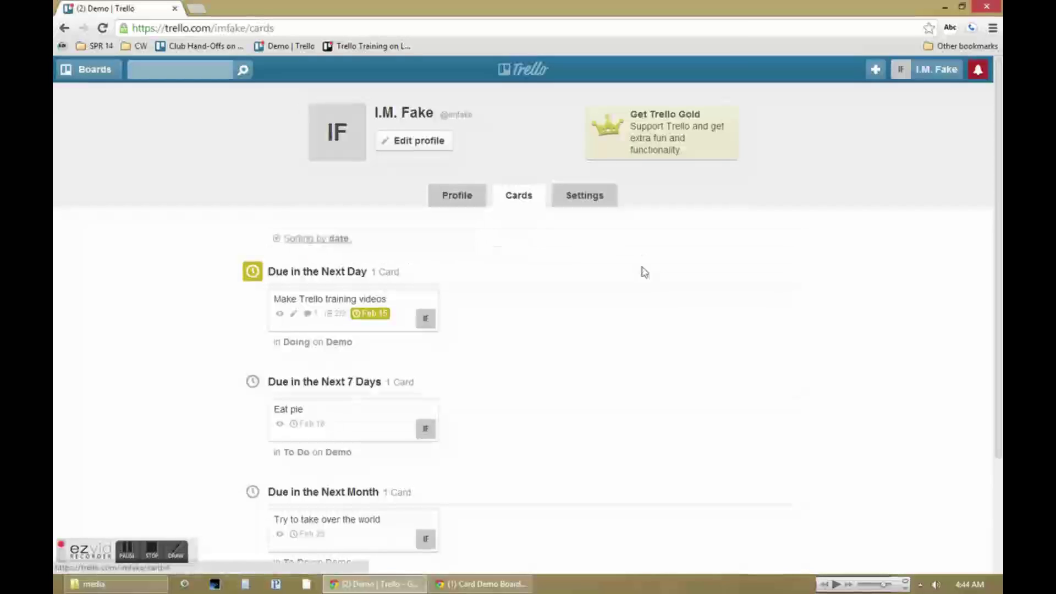
{"action": "scroll", "coordinate": [649, 284], "scroll_direction": "down", "scroll_amount": 3}
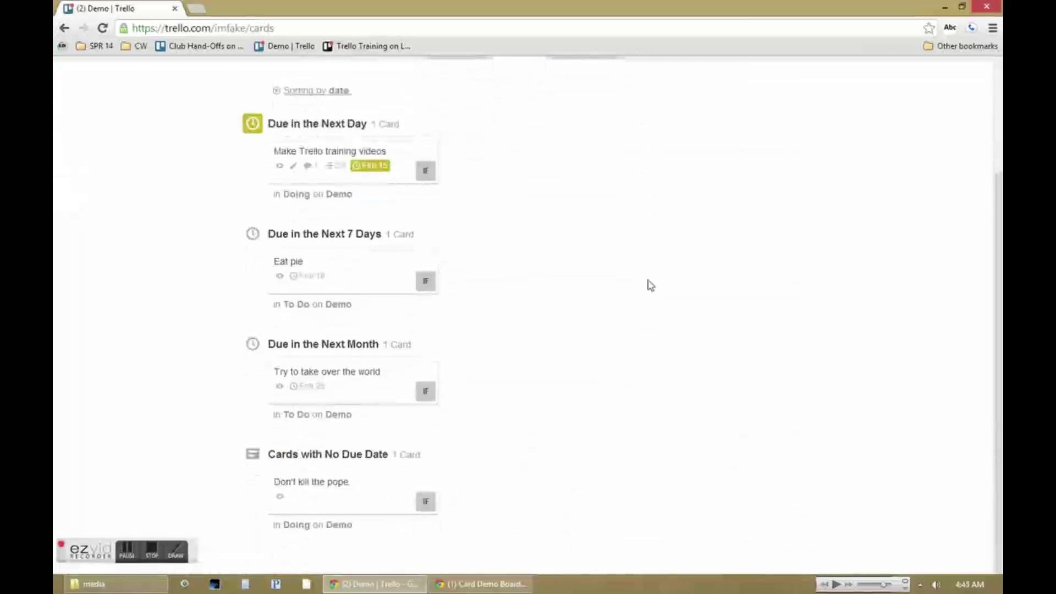
{"action": "scroll", "coordinate": [650, 284], "scroll_direction": "up", "scroll_amount": 3}
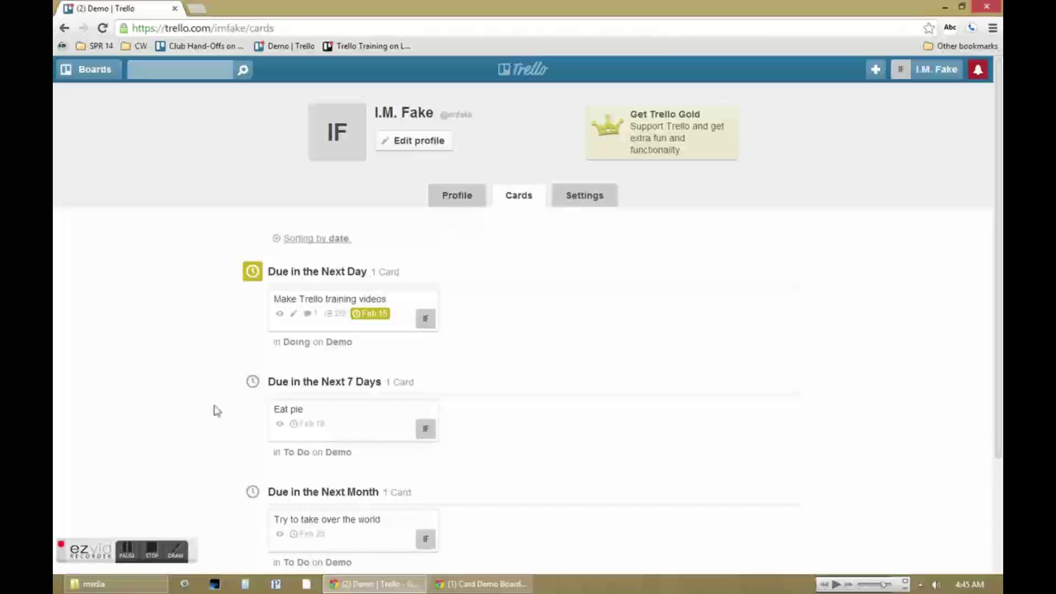
{"action": "left_click", "coordinate": [291, 330]}
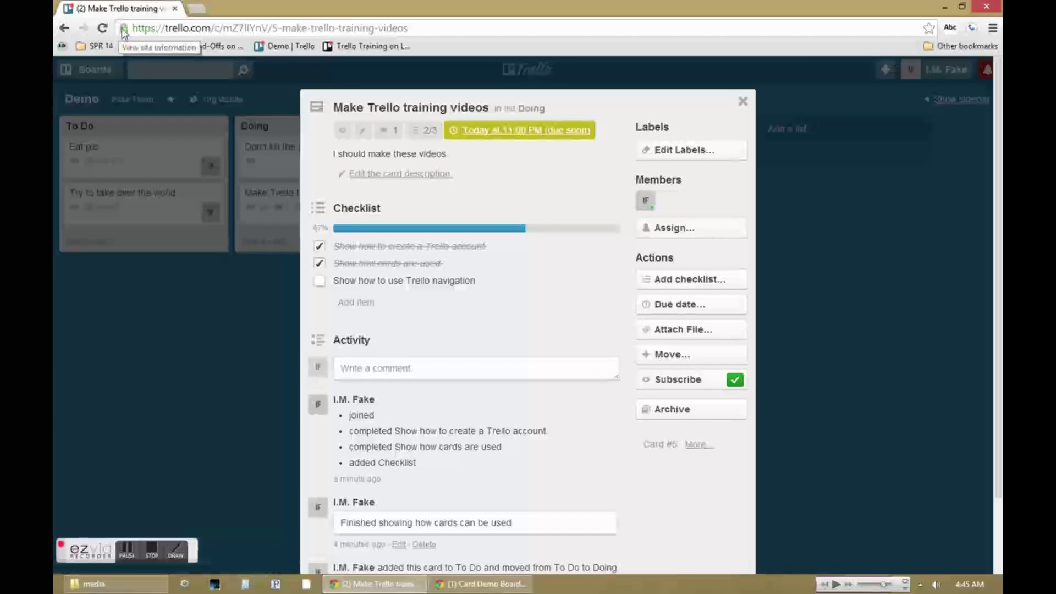
Tick the last checklist item on Make Trello training videos, completing 3/3.
{"action": "left_click_drag", "start_coordinate": [123, 31], "coordinate": [468, 46]}
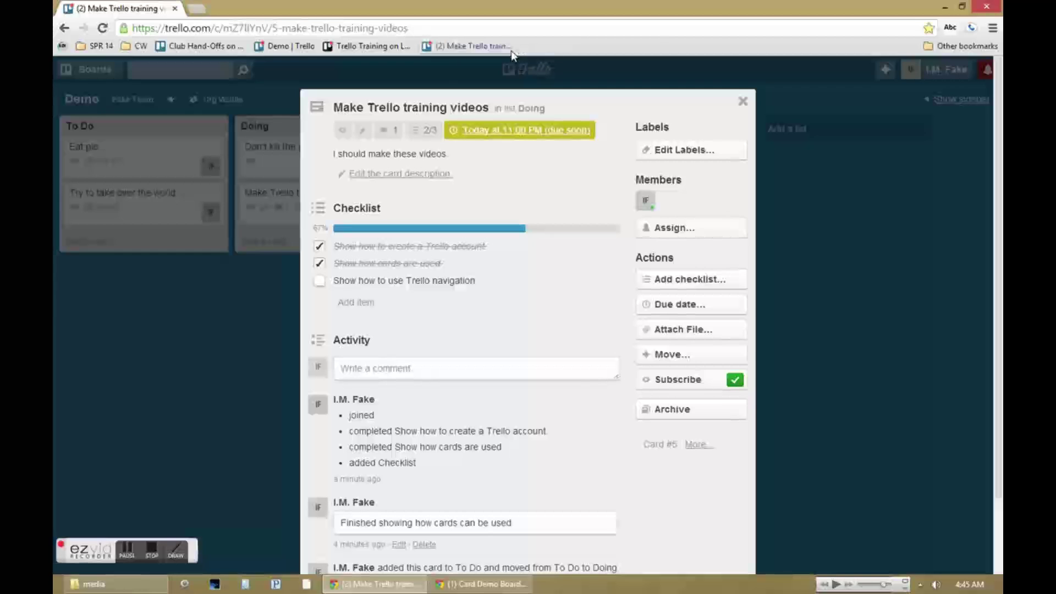
{"action": "left_click", "coordinate": [320, 281]}
{"action": "right_click", "coordinate": [474, 47]}
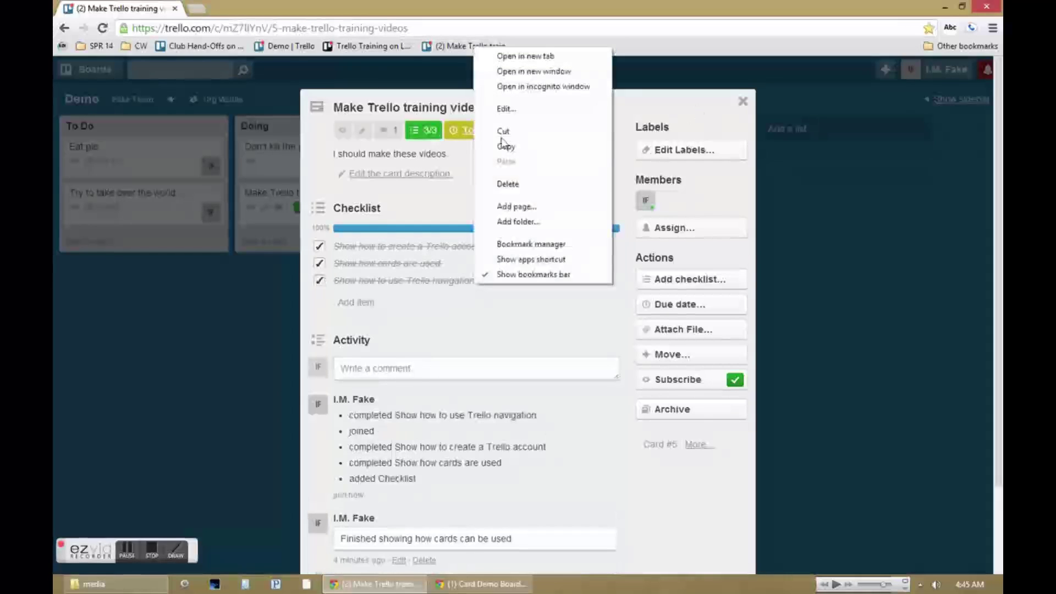
{"action": "left_click", "coordinate": [508, 183]}
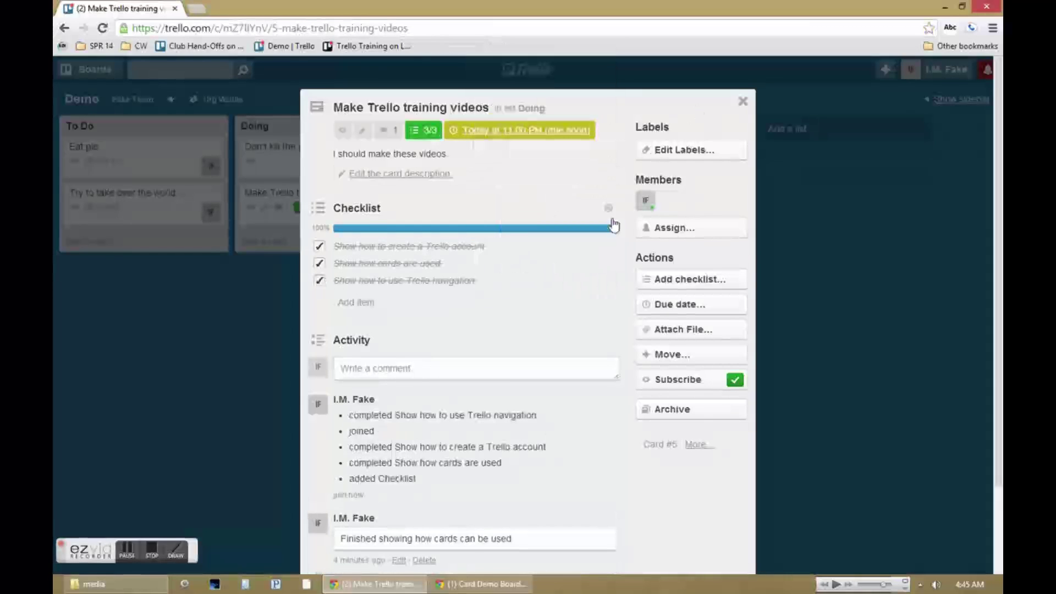
{"action": "left_click", "coordinate": [742, 102]}
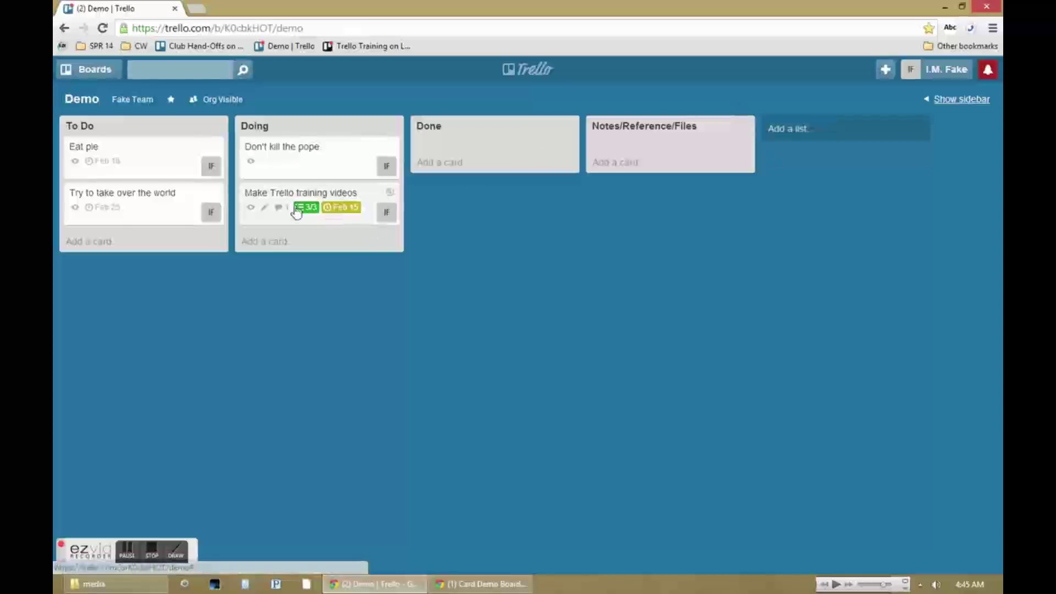
Move the card to the top of Done, remove its due date, and open the Cards page.
{"action": "left_click_drag", "start_coordinate": [290, 211], "coordinate": [499, 169]}
{"action": "left_click", "coordinate": [531, 161]}
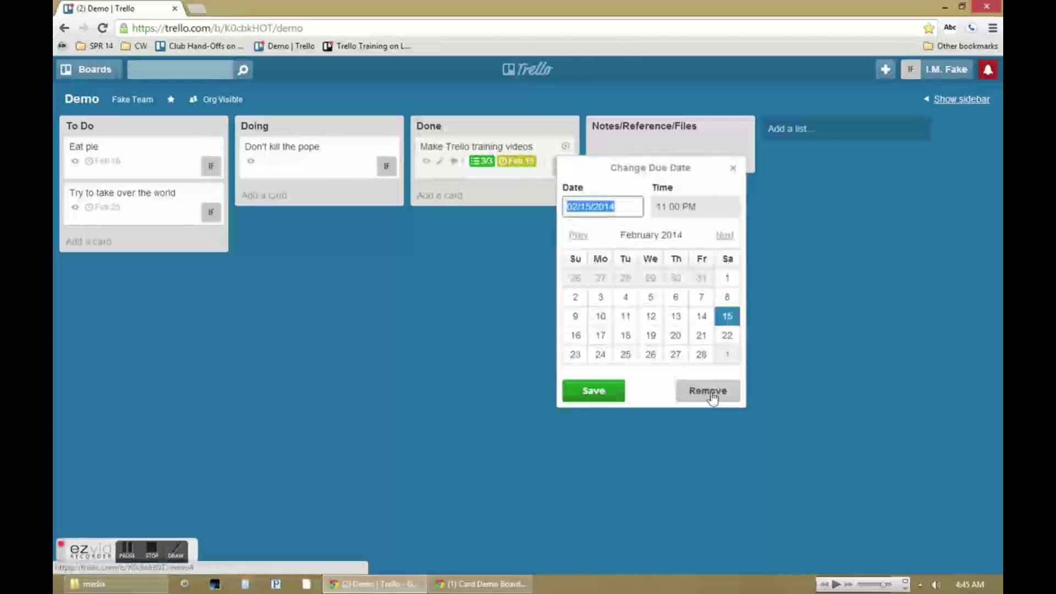
{"action": "left_click", "coordinate": [709, 392]}
{"action": "left_click", "coordinate": [927, 80]}
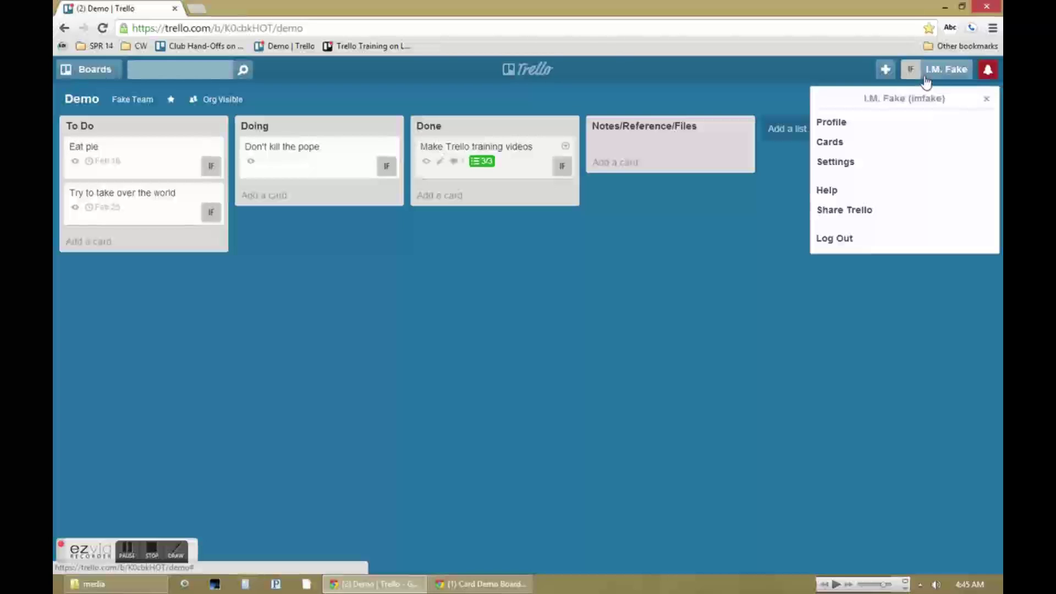
{"action": "left_click", "coordinate": [925, 142]}
Read the membership notifications, open the card from the latest one, then reopen Notifications.
{"action": "scroll", "coordinate": [520, 382], "scroll_direction": "down", "scroll_amount": 1}
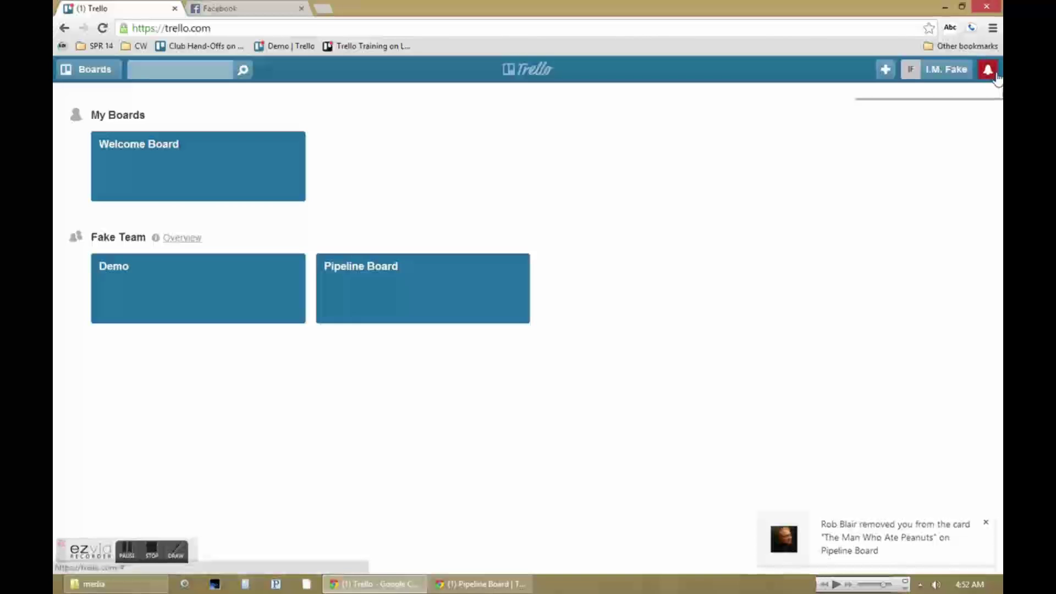
{"action": "left_click", "coordinate": [989, 70]}
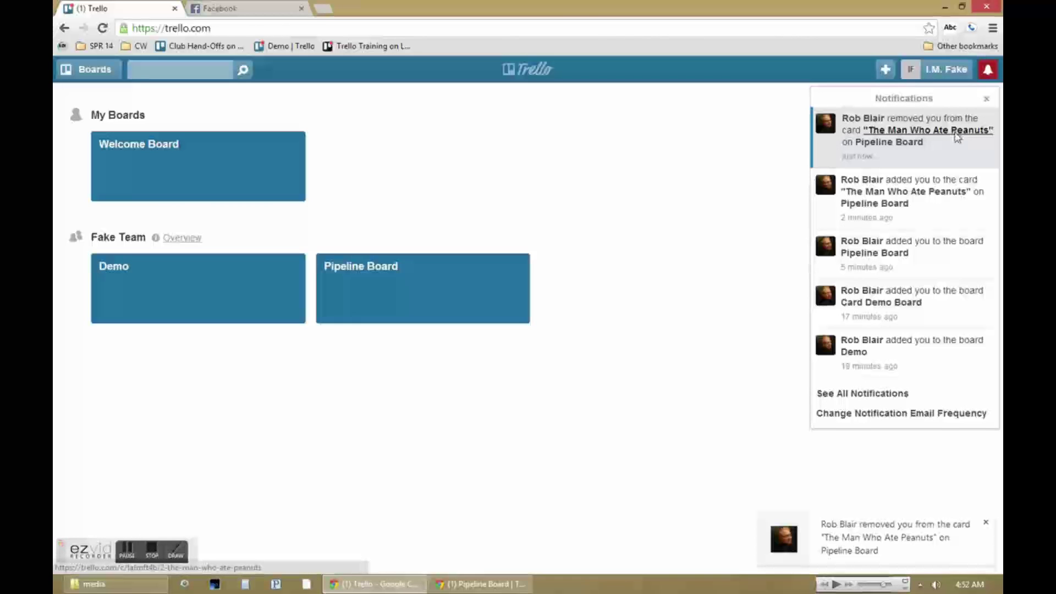
{"action": "left_click", "coordinate": [957, 140]}
{"action": "left_click", "coordinate": [996, 69]}
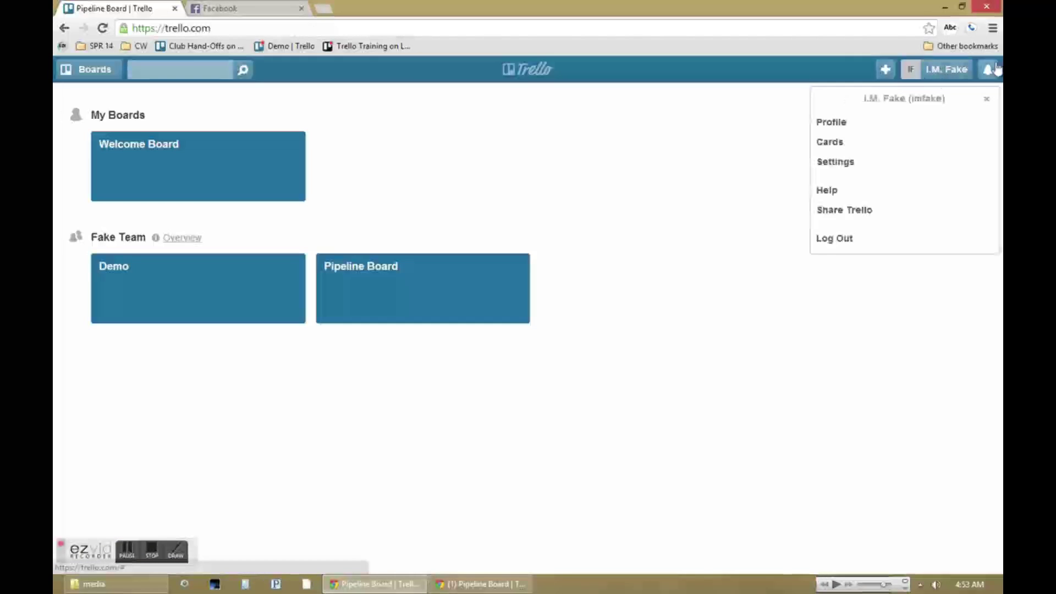
{"action": "left_click", "coordinate": [996, 69]}
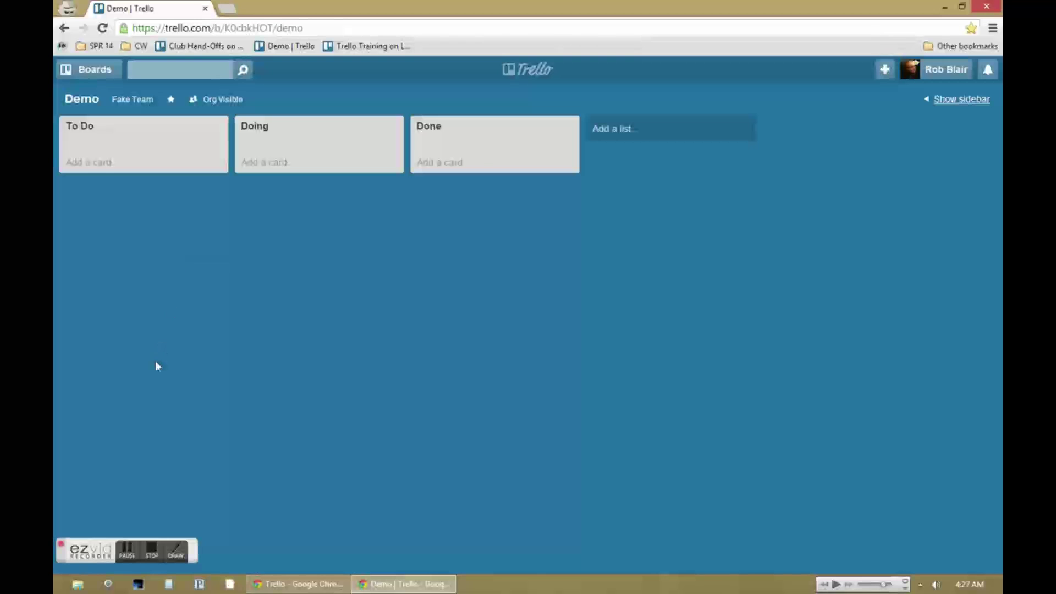
Add a 'This thing I want to do' card to To Do and move it through Doing into Done.
{"action": "left_click", "coordinate": [88, 162]}
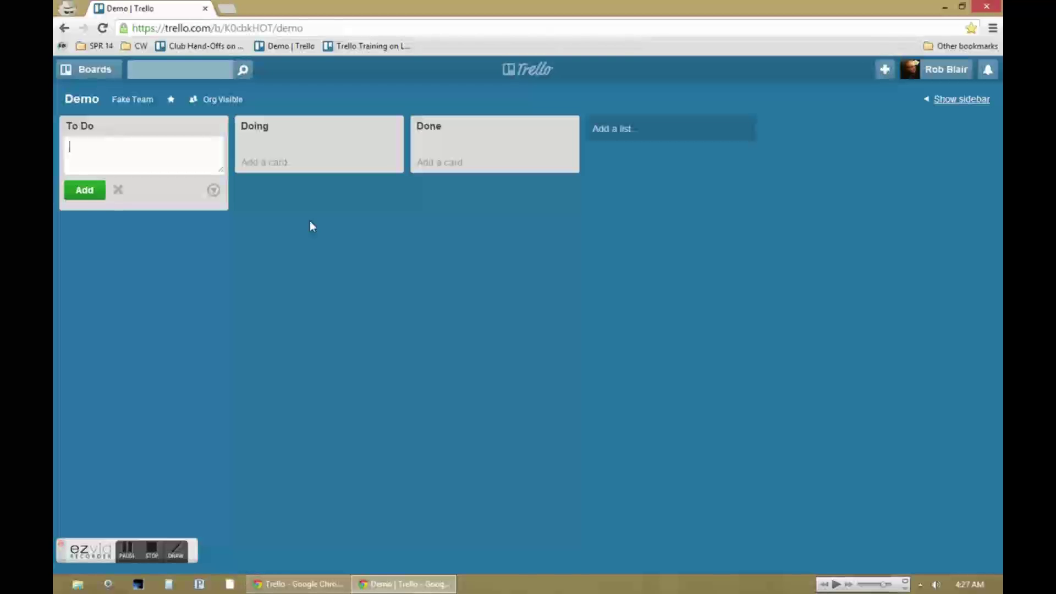
{"action": "type", "text": "his thing I want to do"}
{"action": "key", "text": "Return"}
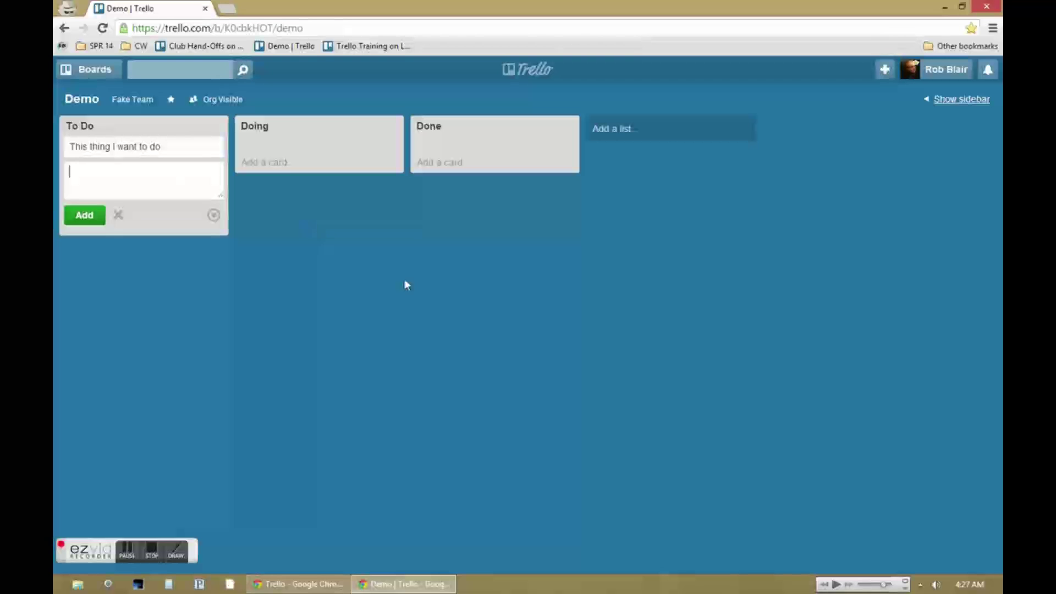
{"action": "left_click", "coordinate": [409, 300]}
{"action": "left_click_drag", "start_coordinate": [107, 148], "coordinate": [312, 224]}
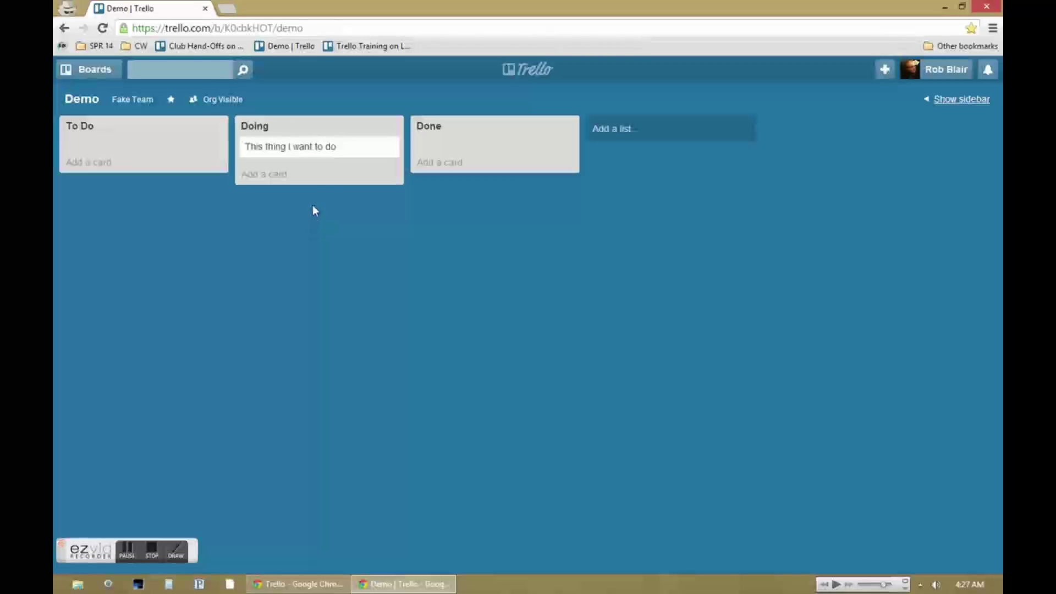
{"action": "left_click_drag", "start_coordinate": [327, 154], "coordinate": [522, 148]}
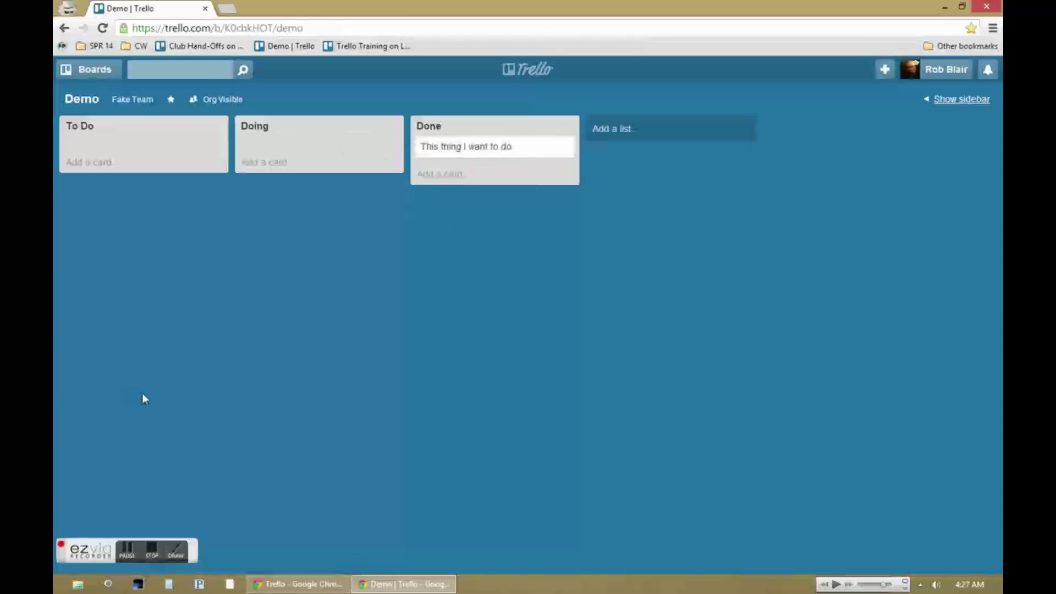